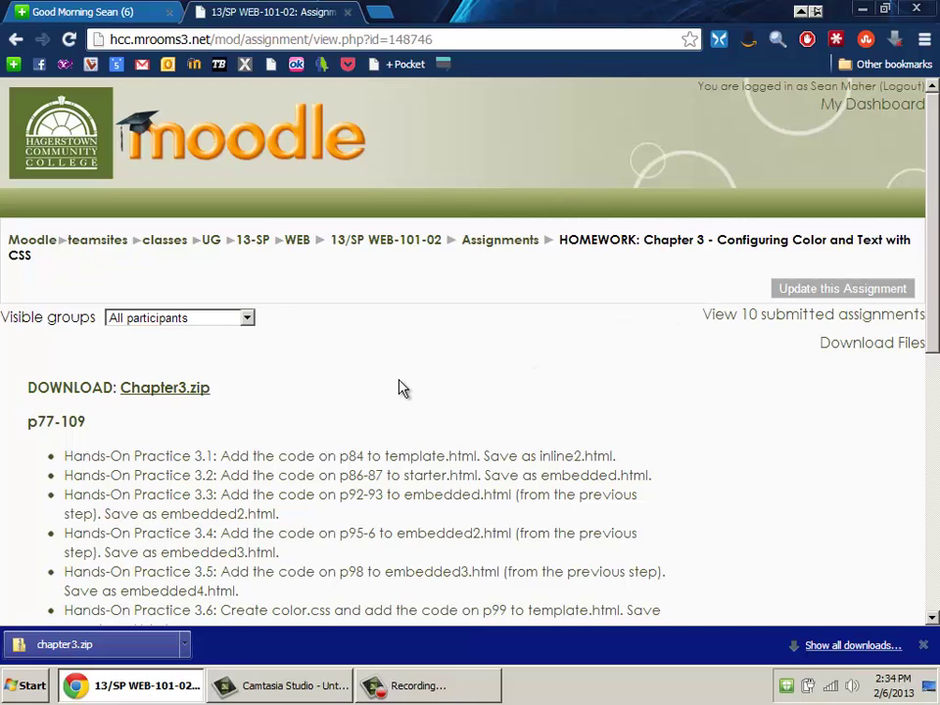
- Read the Chapter 3 homework instructions and highlight the starter files named for Hands-On Practices 3.1 to 3.3
scroll(399, 387, "down", 2)
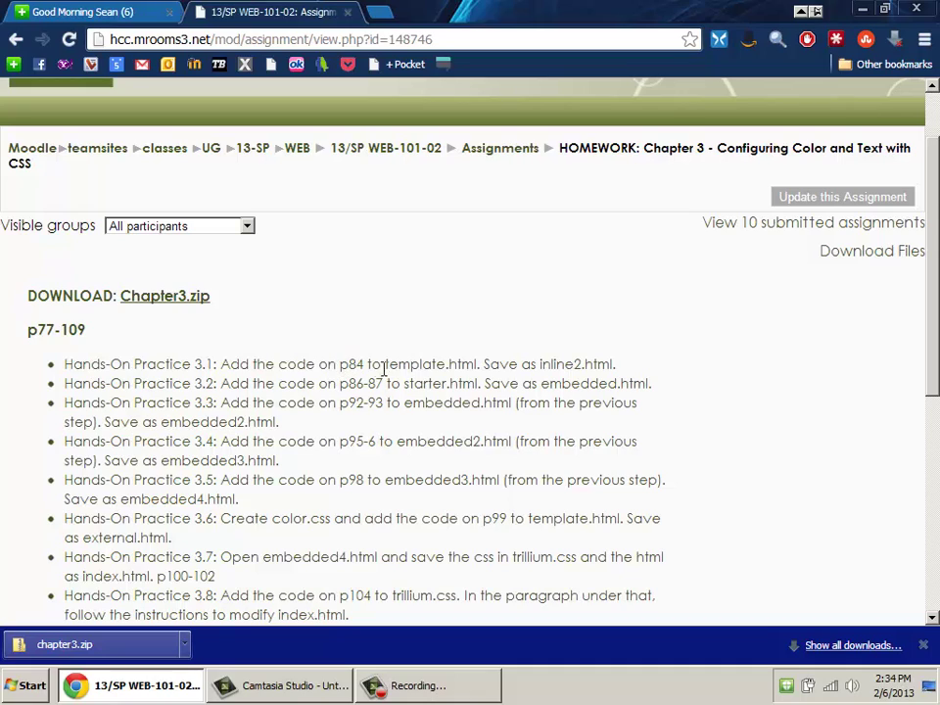
left_click_drag(382, 364, 475, 363)
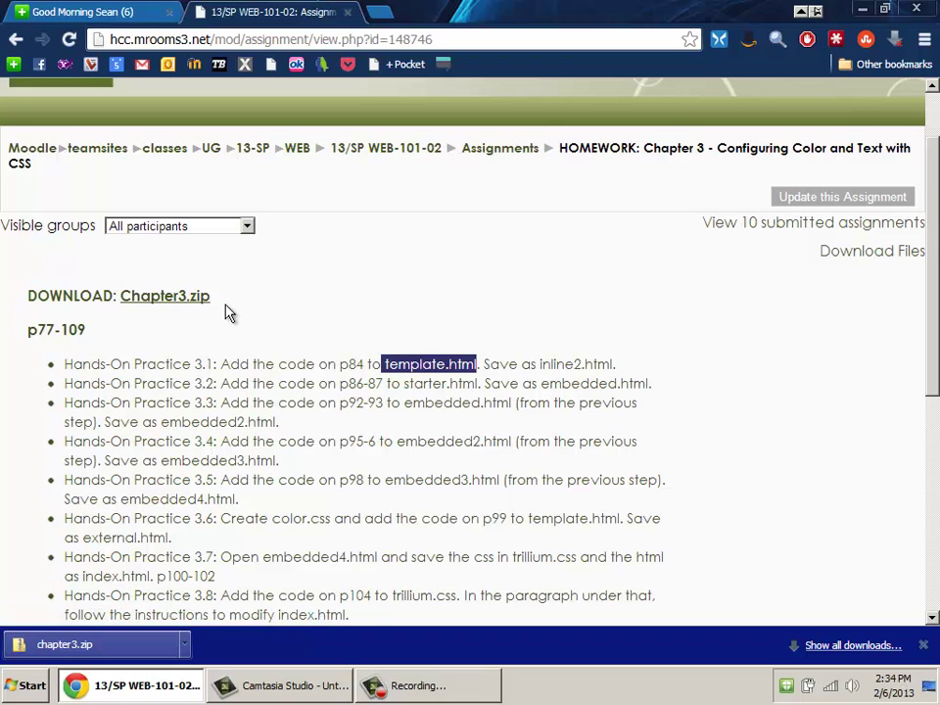
scroll(226, 310, "down", 1)
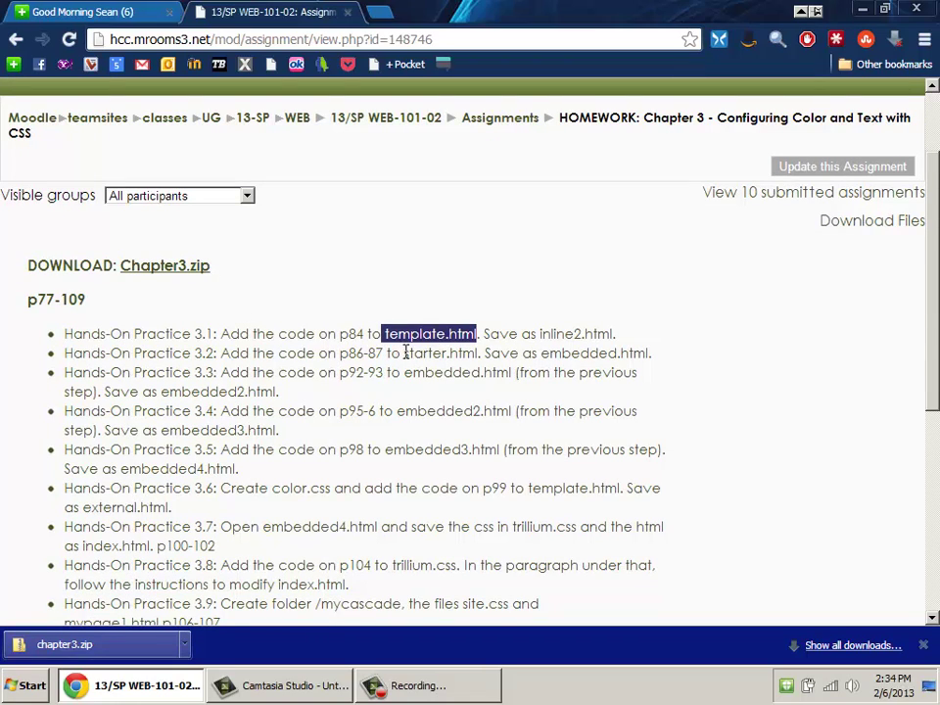
left_click_drag(403, 354, 478, 353)
left_click_drag(403, 372, 511, 373)
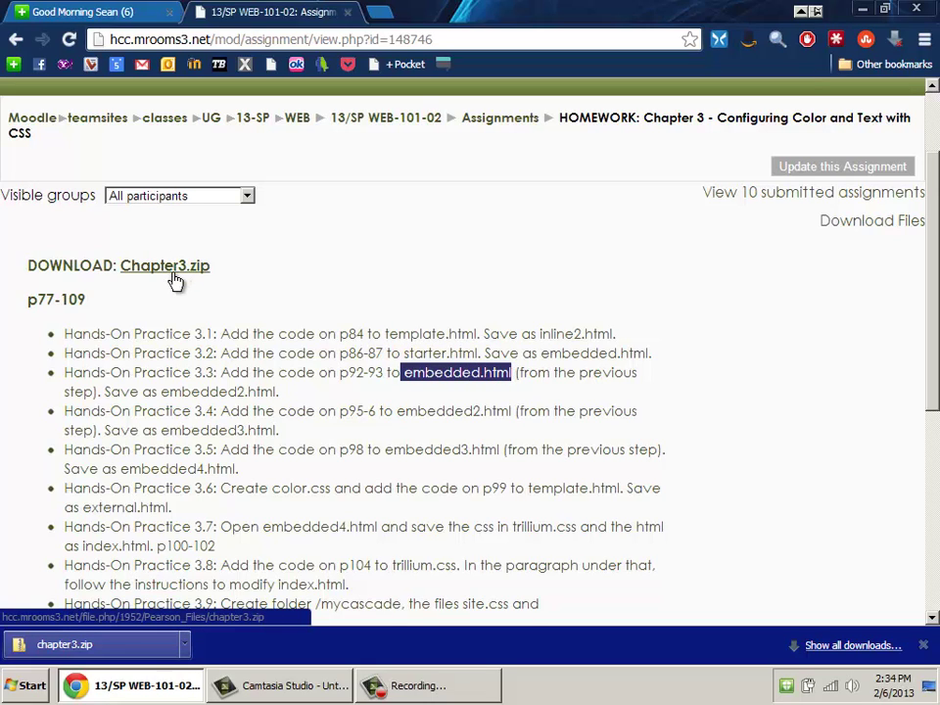
scroll(269, 282, "up", 2)
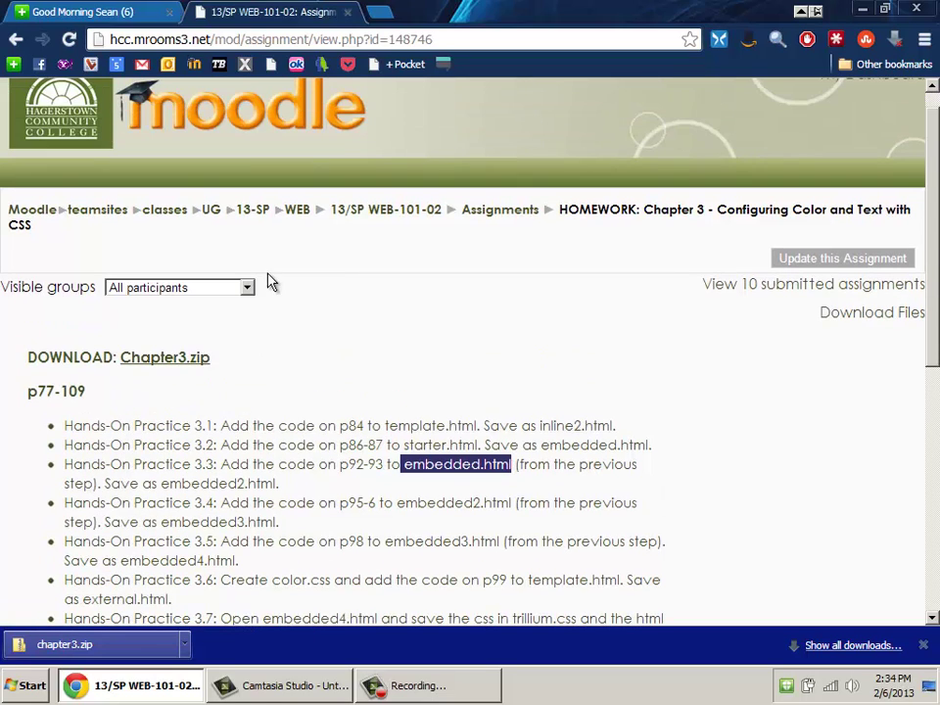
- Download Chapter3.zip from the assignment page and delete the duplicate chapter3 (1).zip from the desktop
left_click(163, 359)
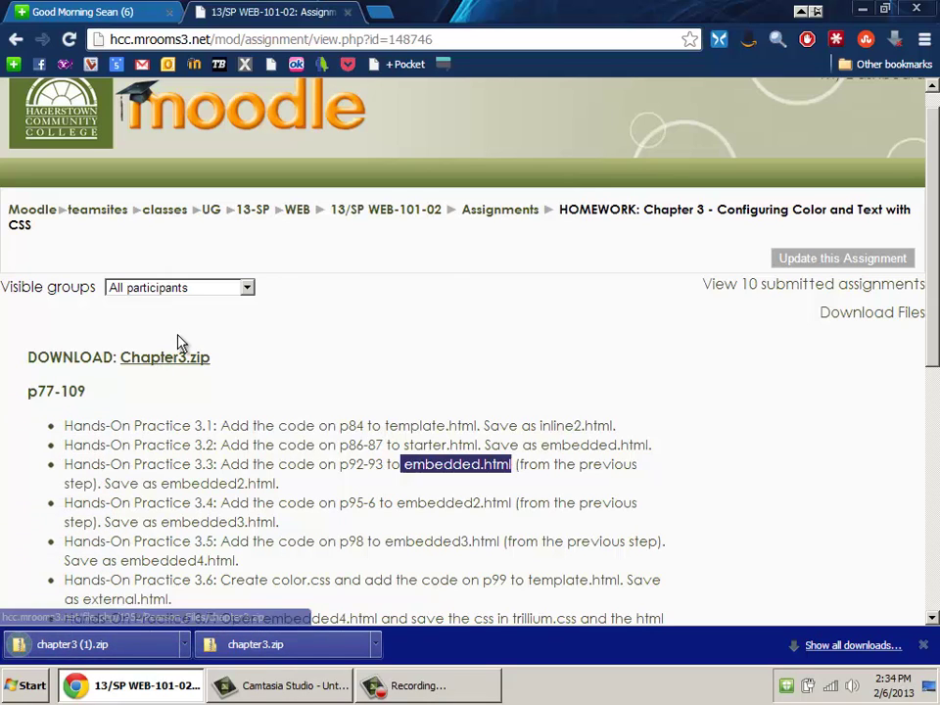
left_click(861, 9)
left_click(37, 140)
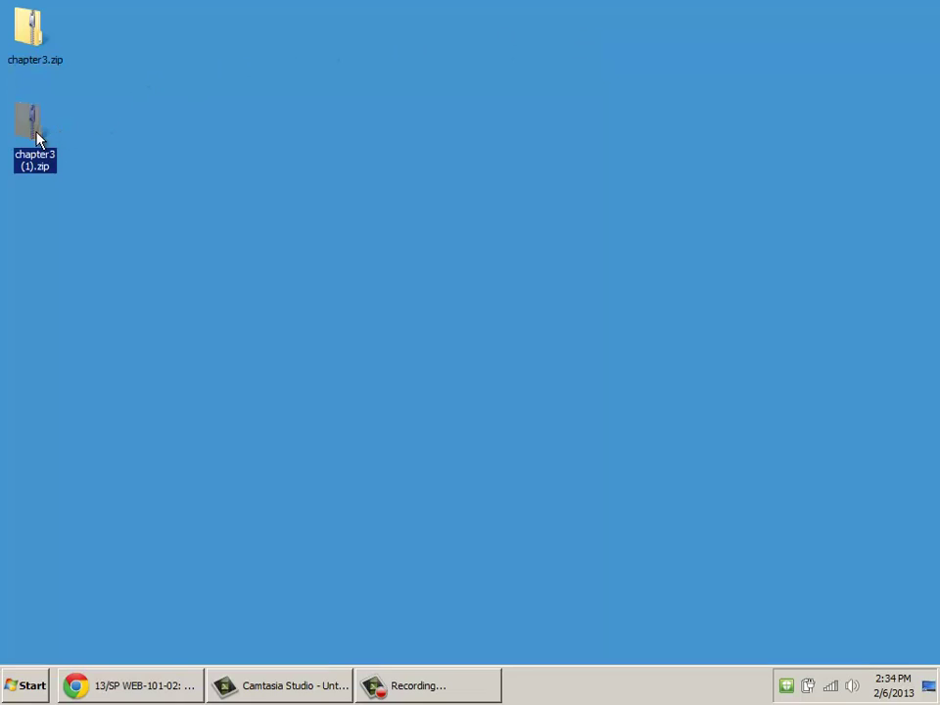
key("Delete")
left_click(26, 65)
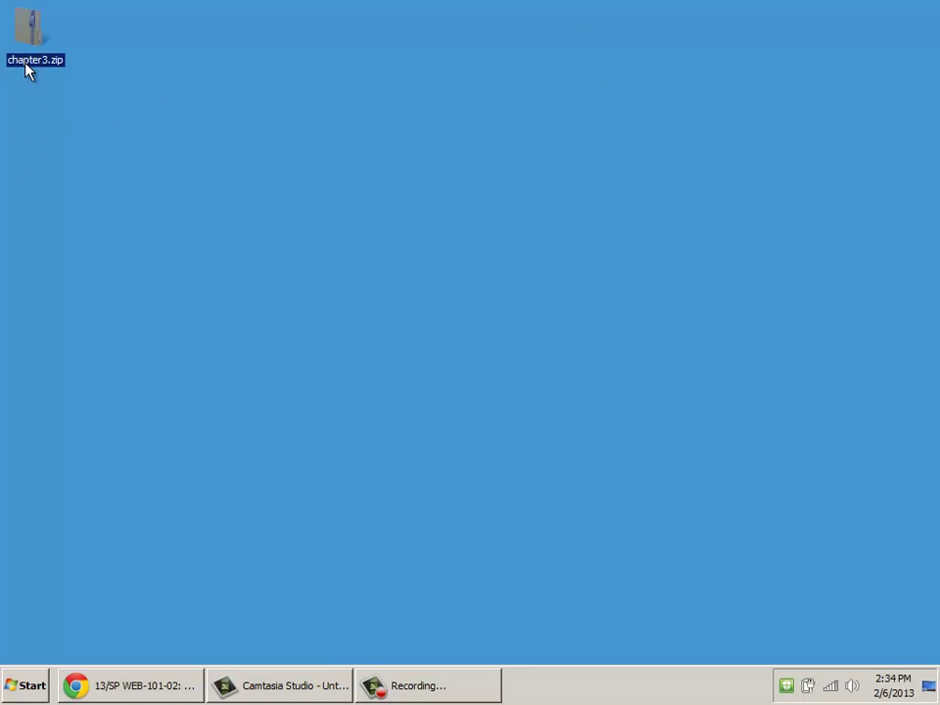
left_click(80, 49)
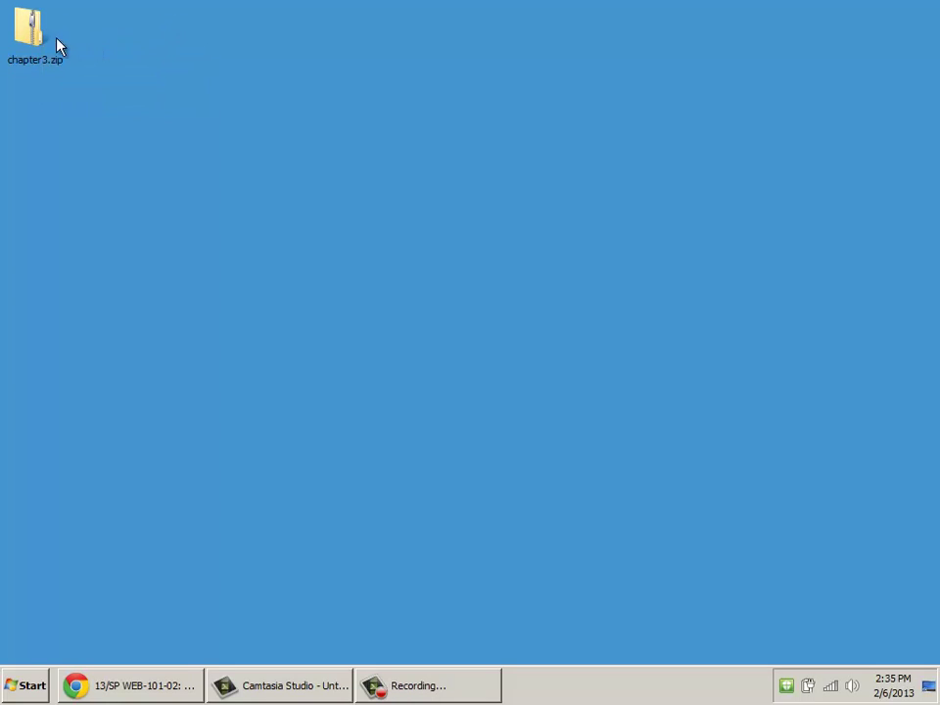
- Examine the files in the chapter3 folder inside chapter3.zip, including template.html, starter.html and color.css, and close the archive
double_click(37, 36)
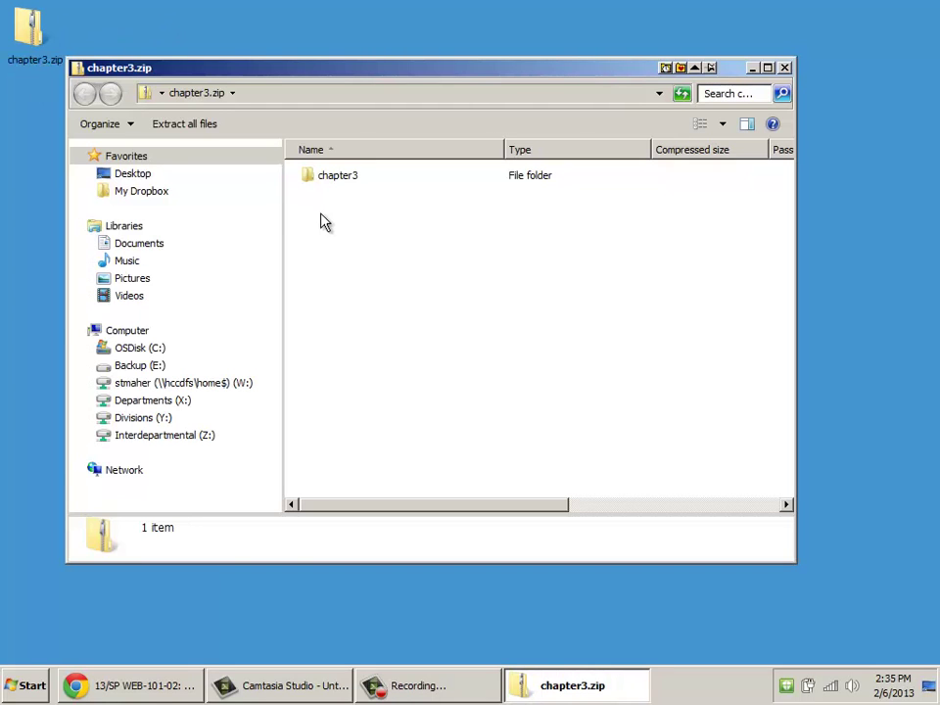
double_click(338, 176)
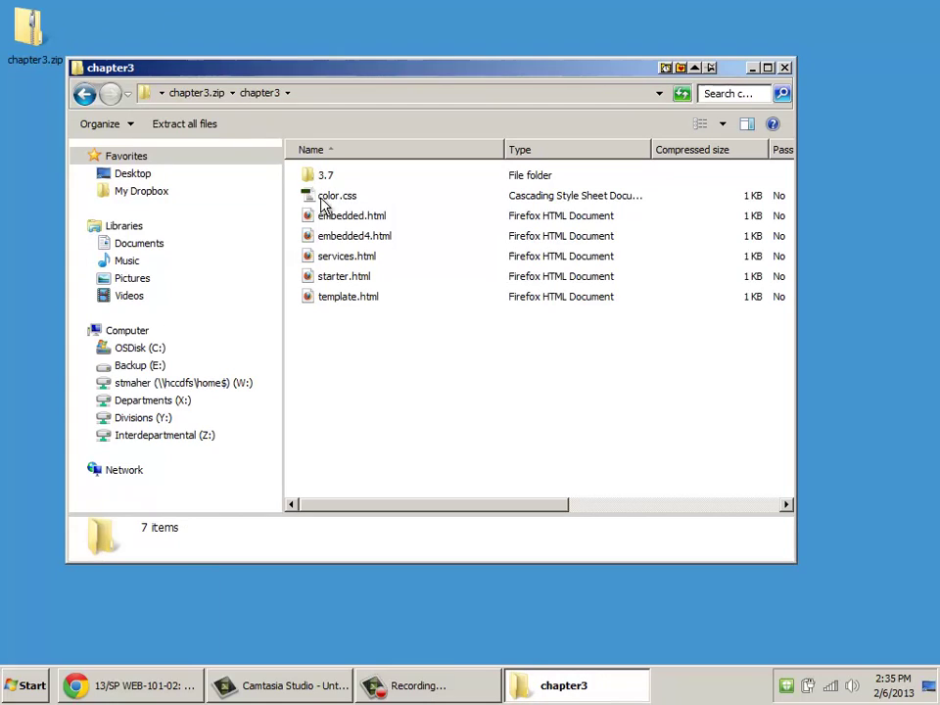
left_click(359, 297)
left_click(350, 276)
left_click(350, 256)
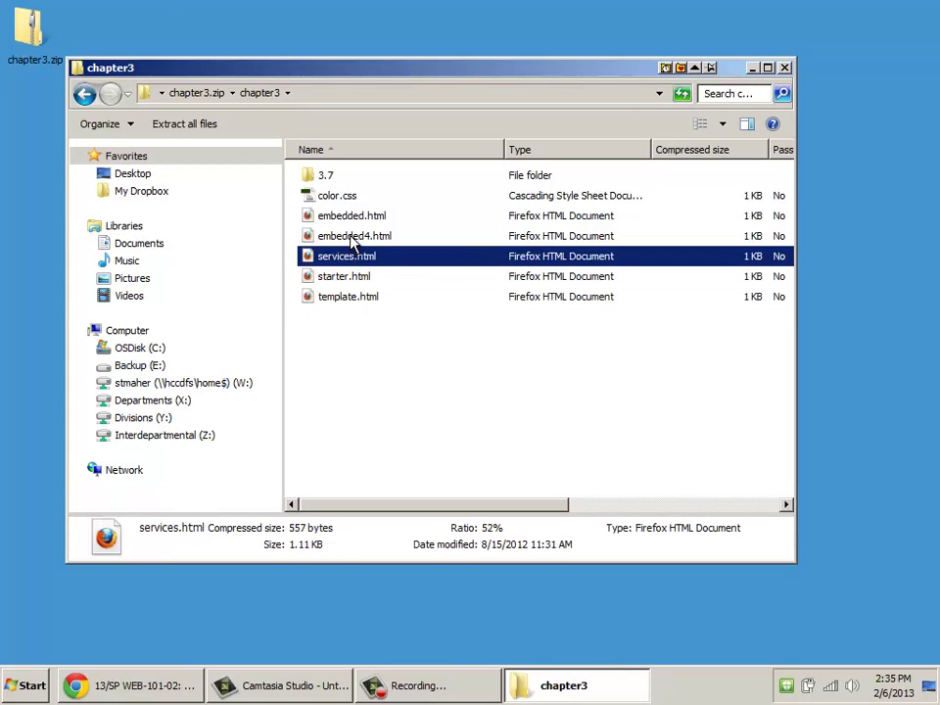
left_click(352, 239)
left_click(345, 199)
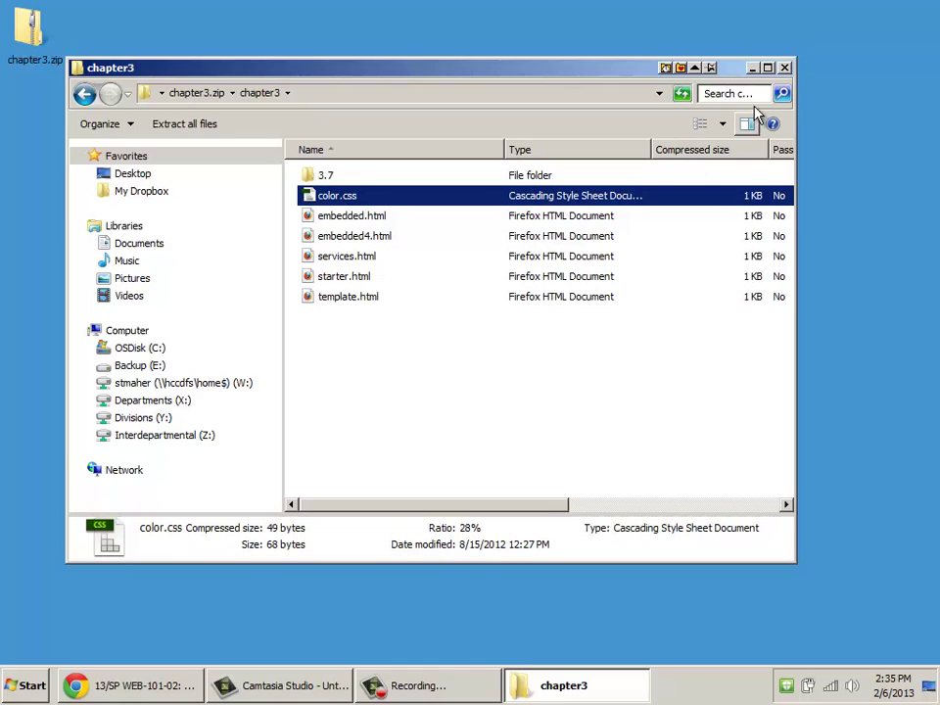
left_click(783, 67)
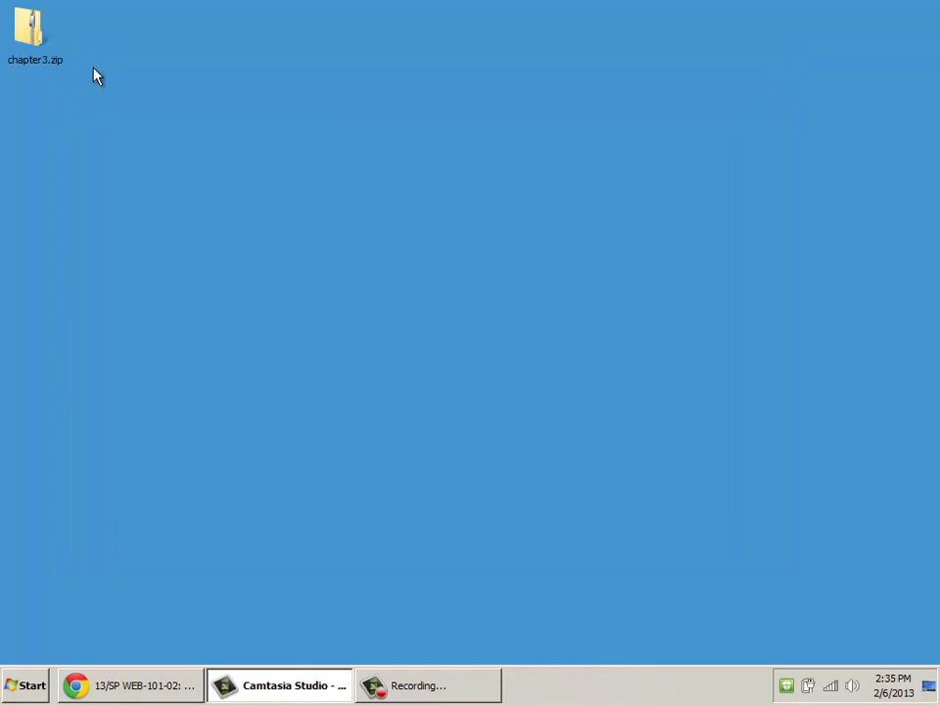
- Extract all files from chapter3.zip into a chapter3 folder on the desktop, showing the extracted files when complete
right_click(36, 37)
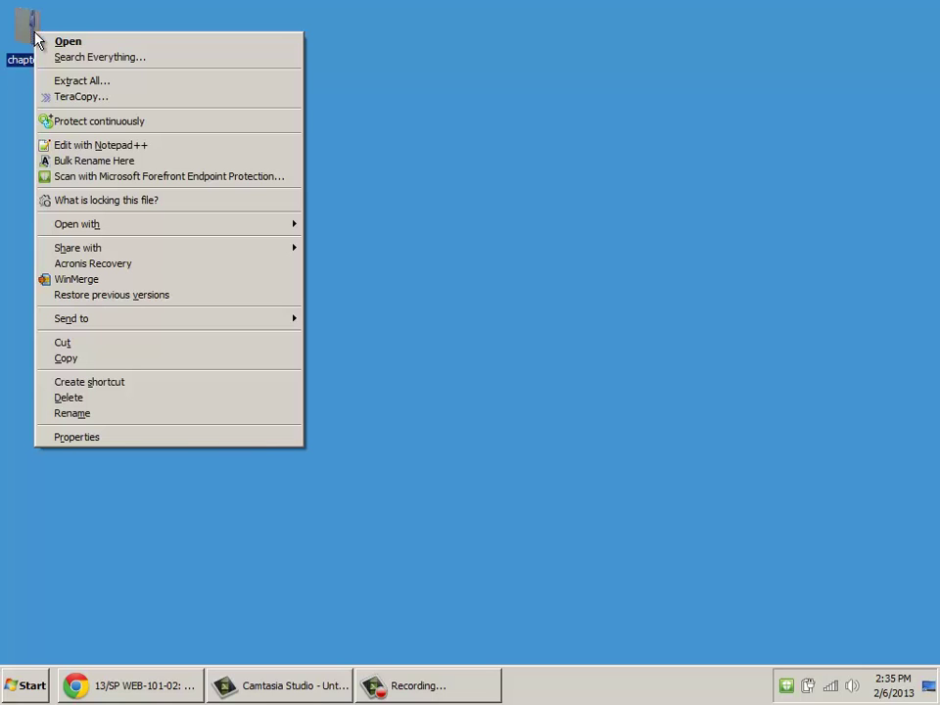
left_click(99, 83)
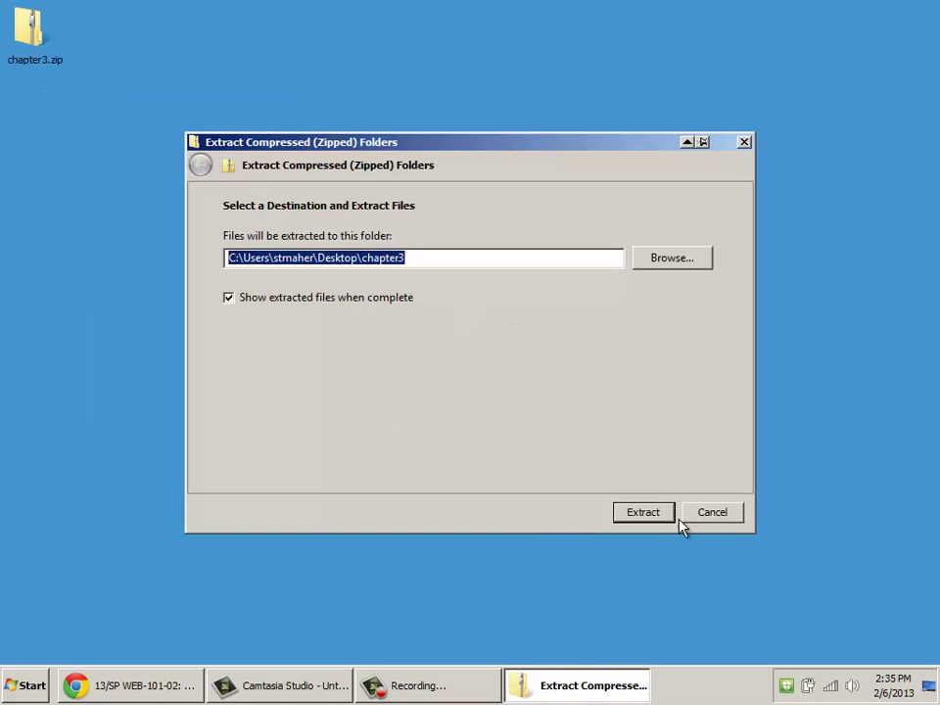
left_click(650, 511)
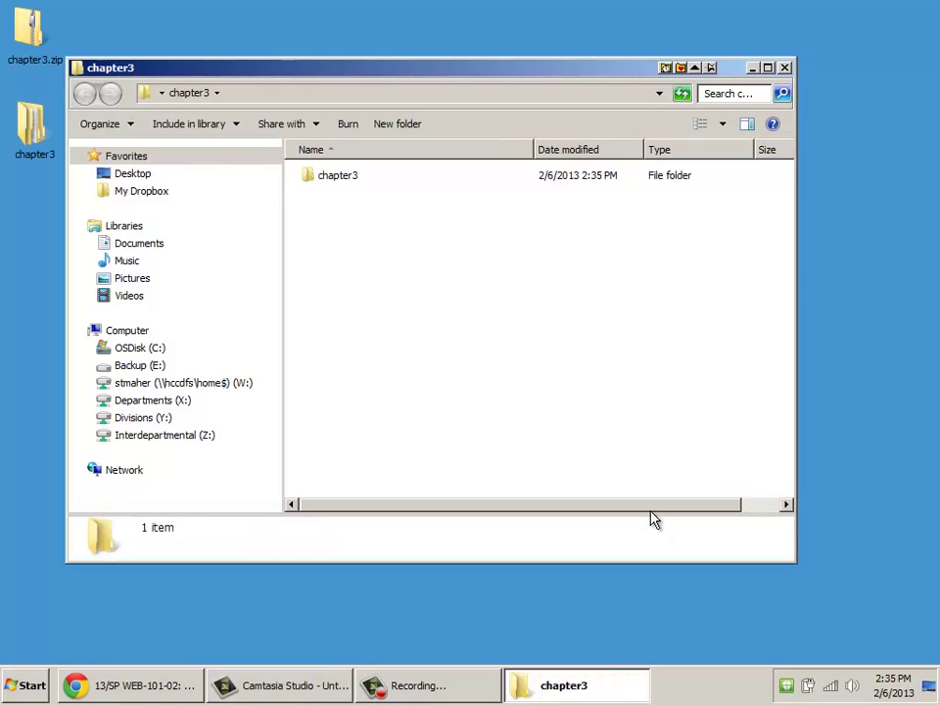
- Delete the original chapter3.zip from the desktop, keeping the extracted chapter3 folder
left_click(31, 125)
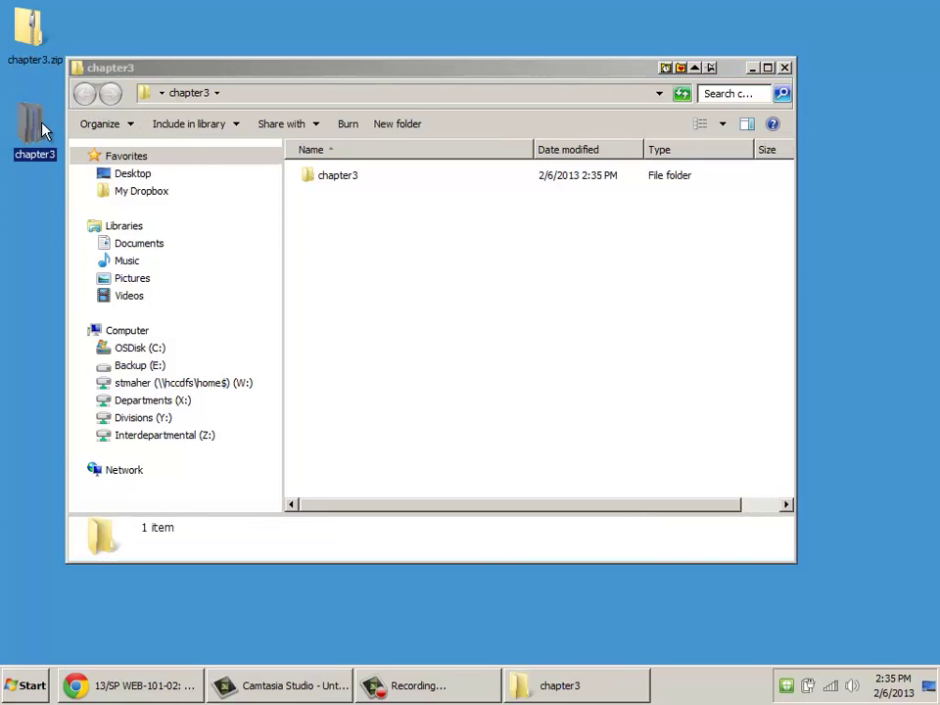
left_click(347, 180)
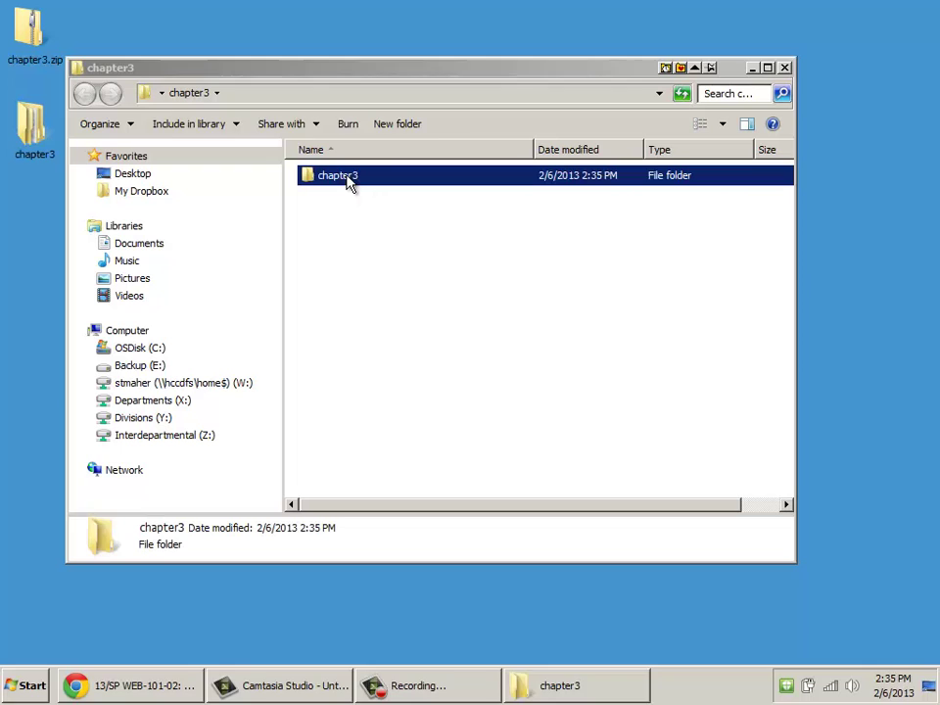
left_click(29, 47)
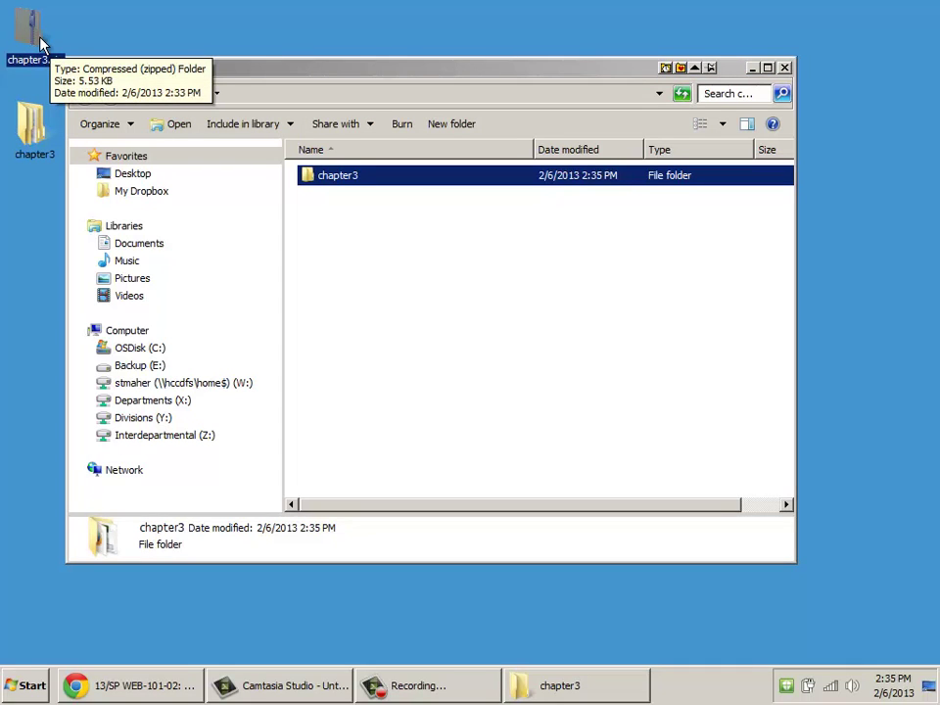
key("Delete")
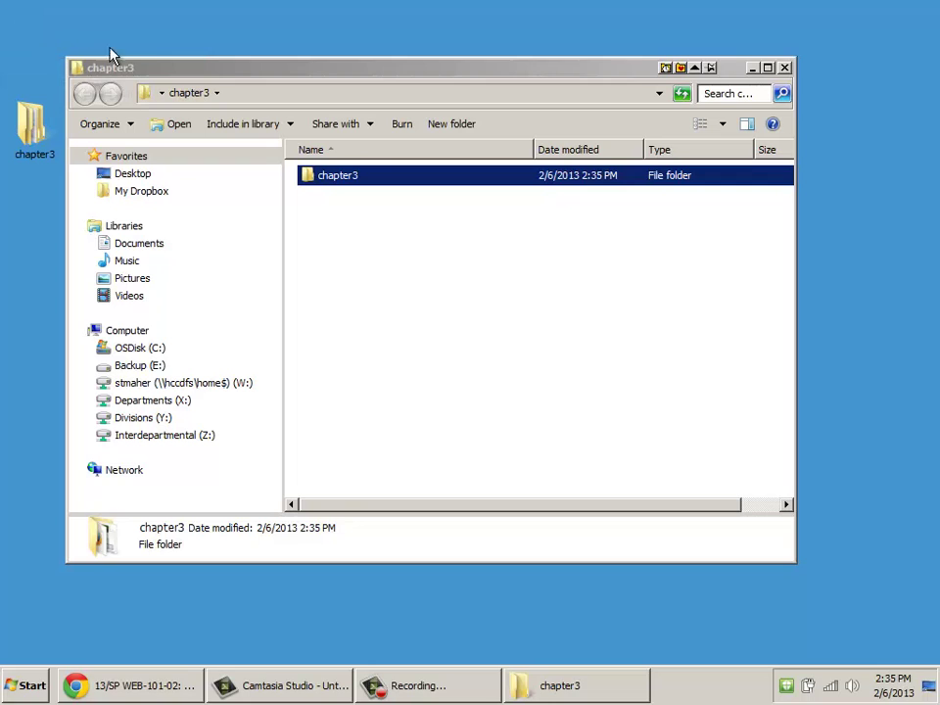
- Open template.html from the inner extracted chapter3 folder in Notepad++ and move the editor window fully into view
double_click(343, 186)
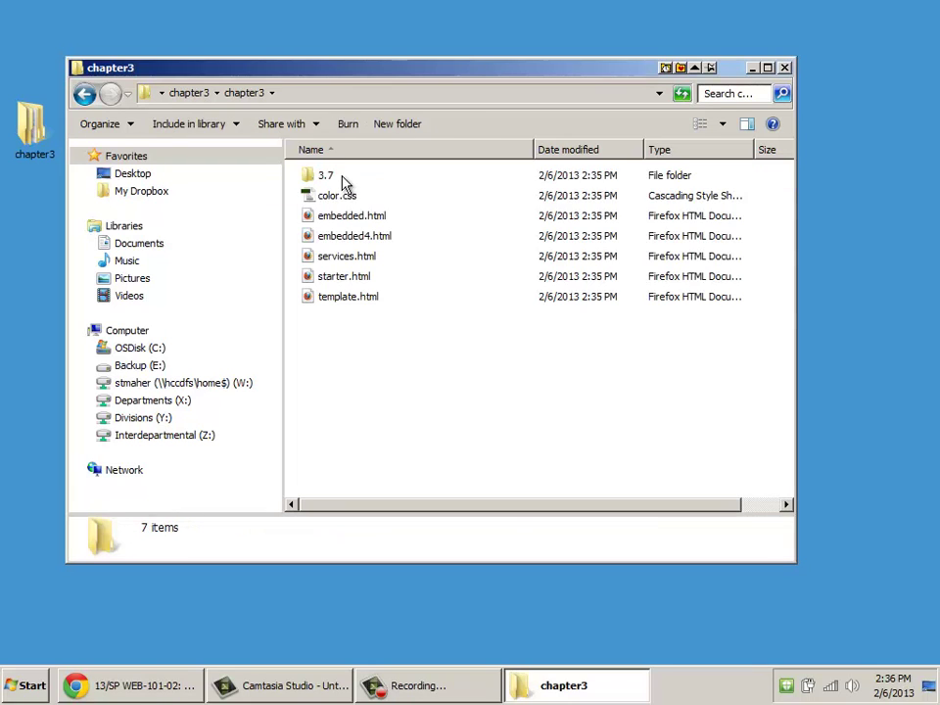
left_click(348, 198)
left_click(348, 216)
left_click(348, 236)
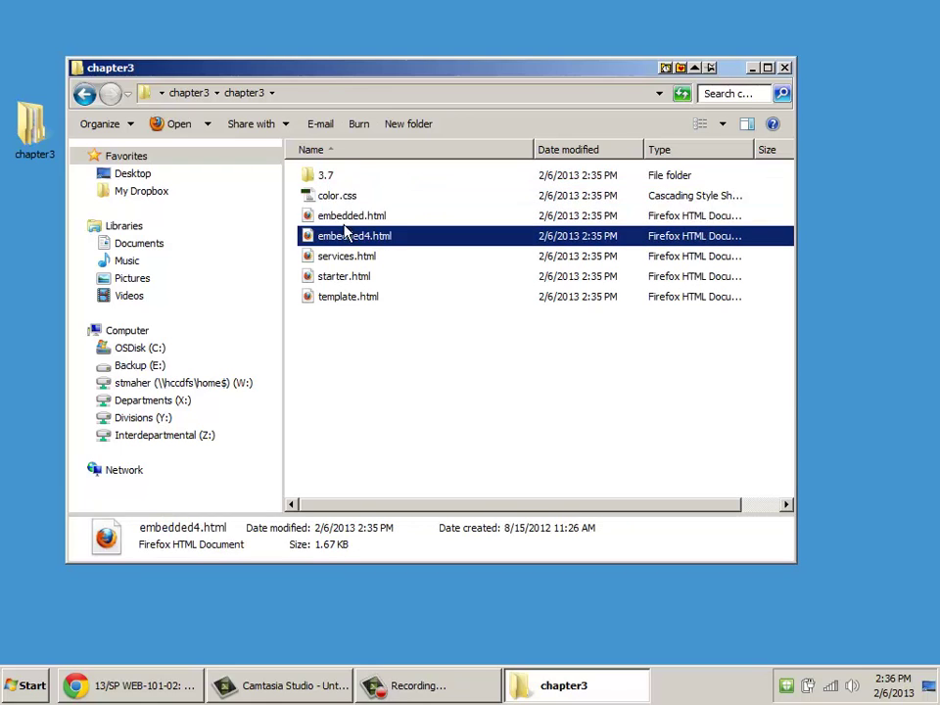
left_click(348, 219)
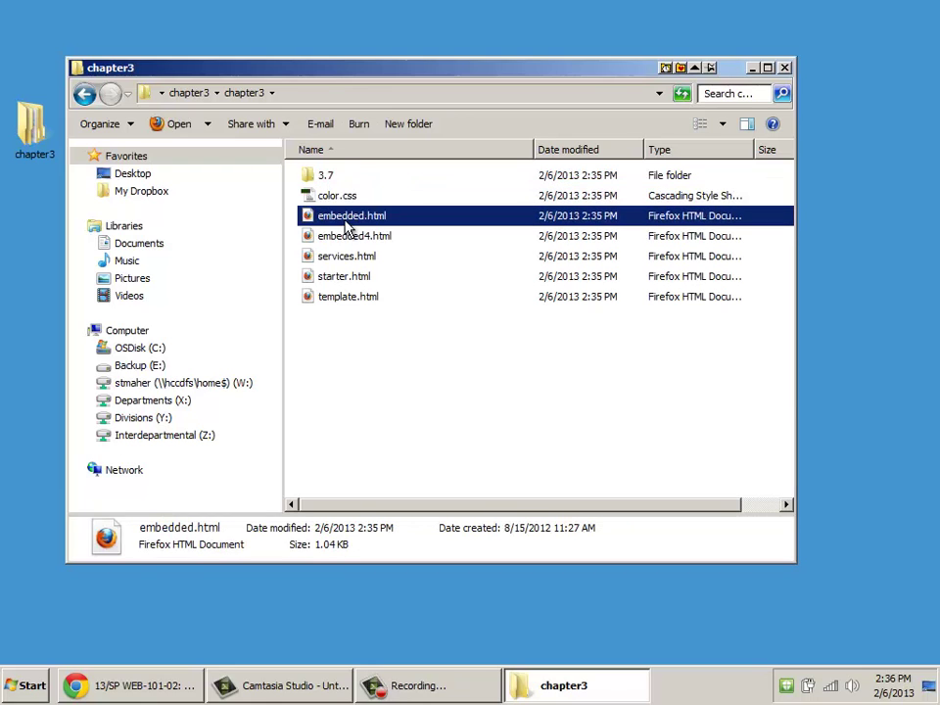
right_click(345, 303)
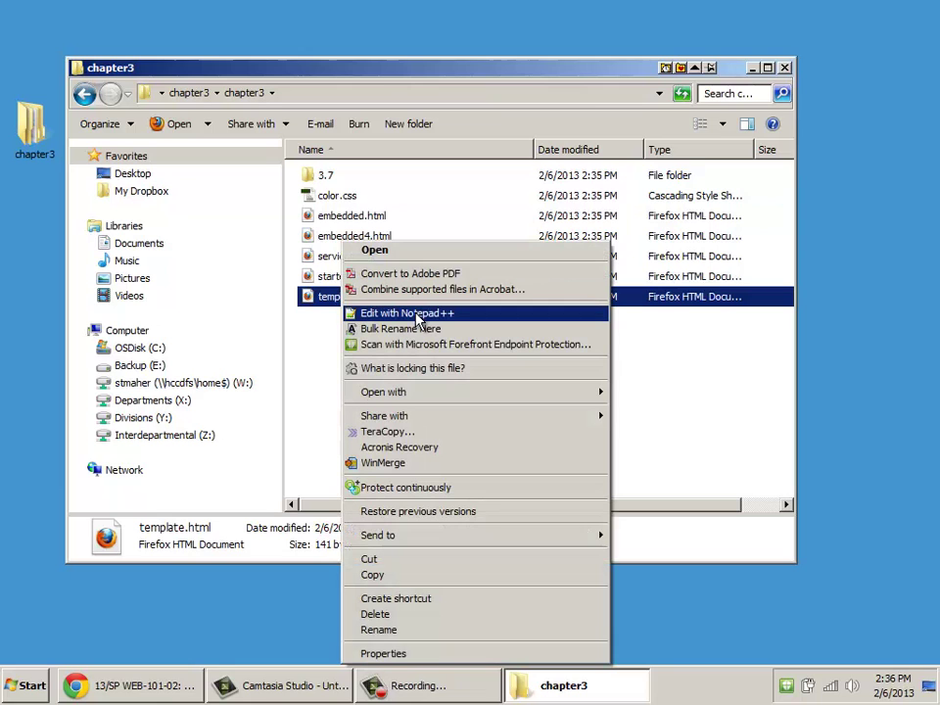
left_click(415, 317)
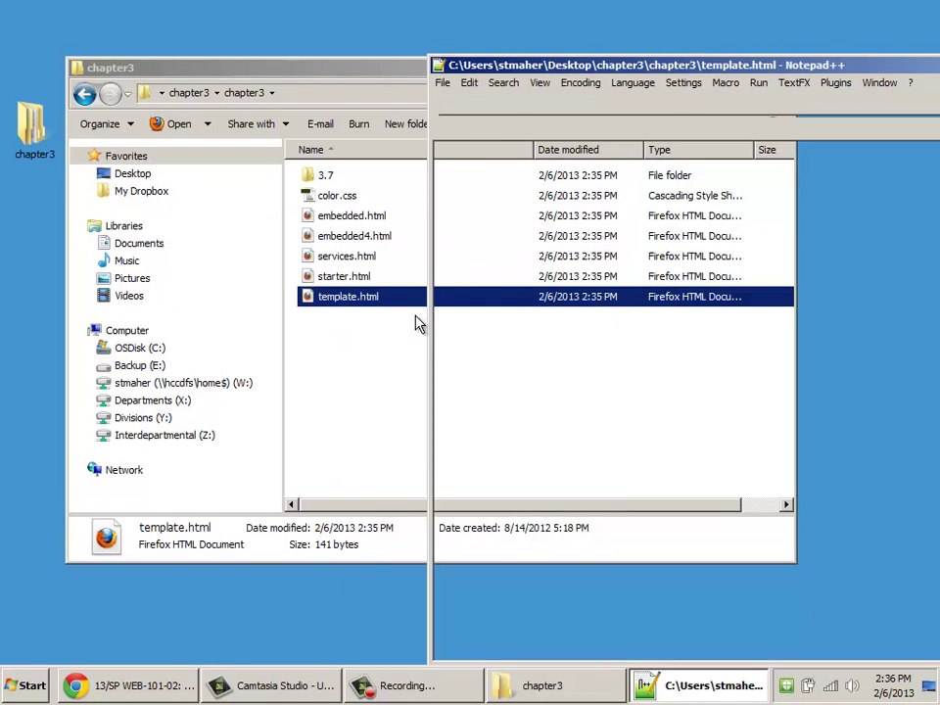
left_click_drag(646, 68, 333, 30)
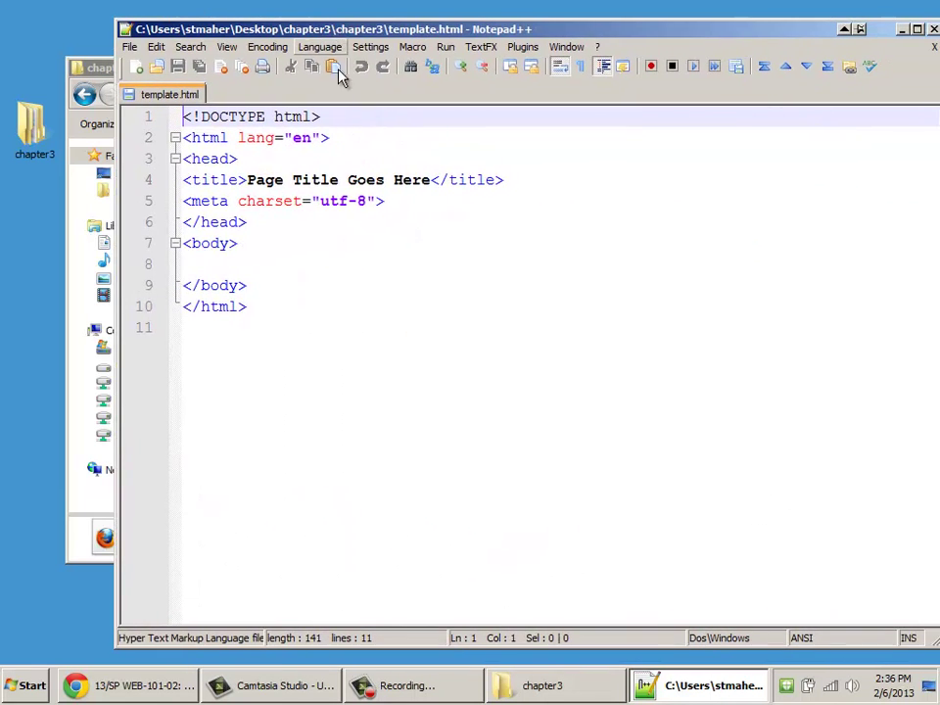
- Add the text "Hello World!" inside the body of template.html, save the file and close the editor
left_click(250, 259)
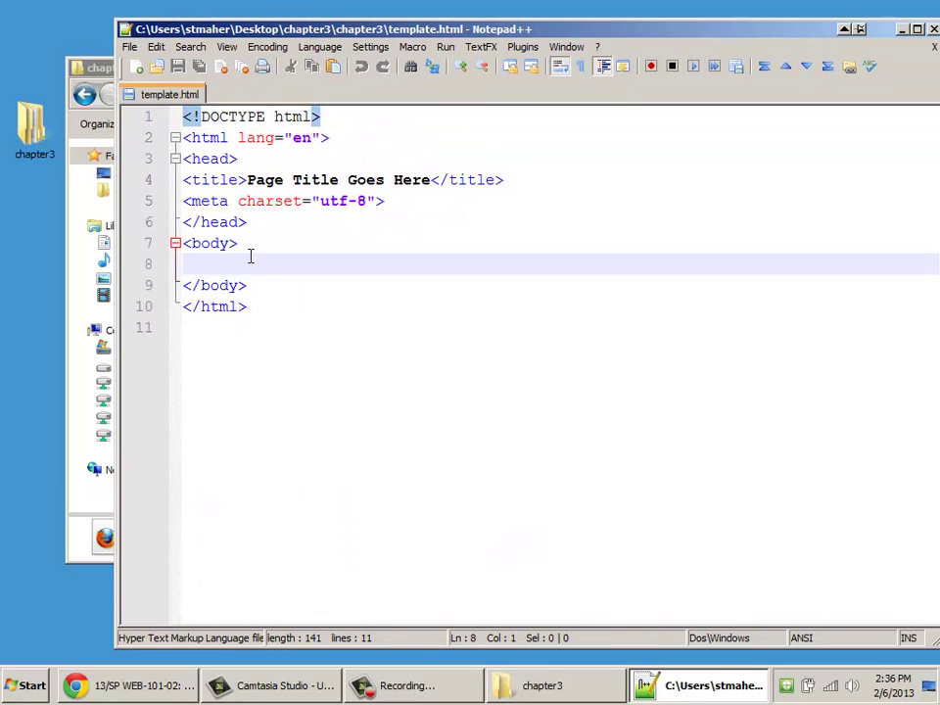
type("Hello World")
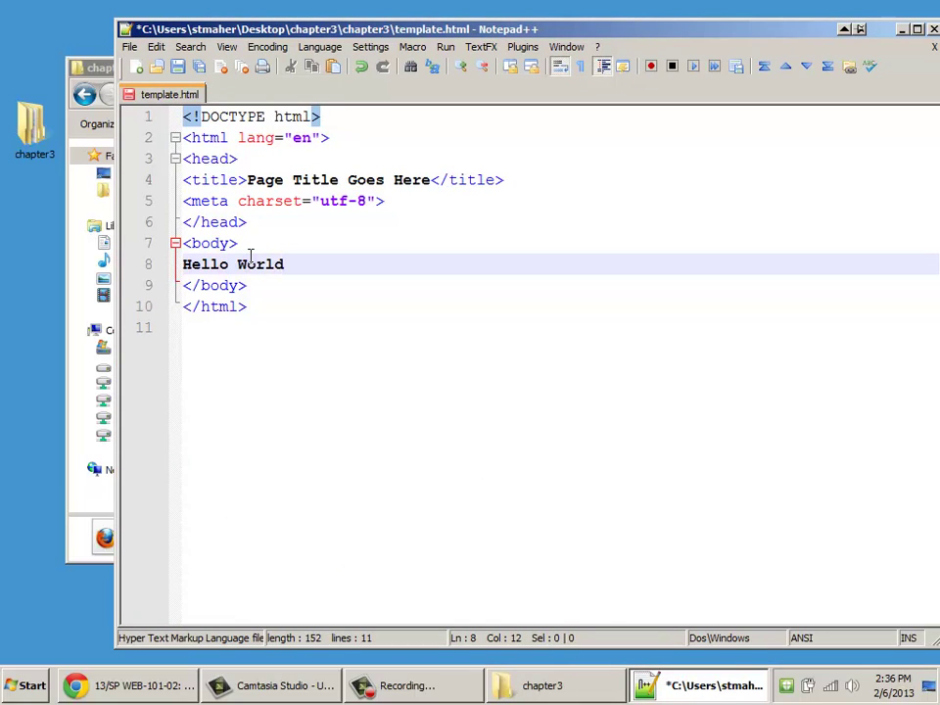
type("!")
left_click(130, 47)
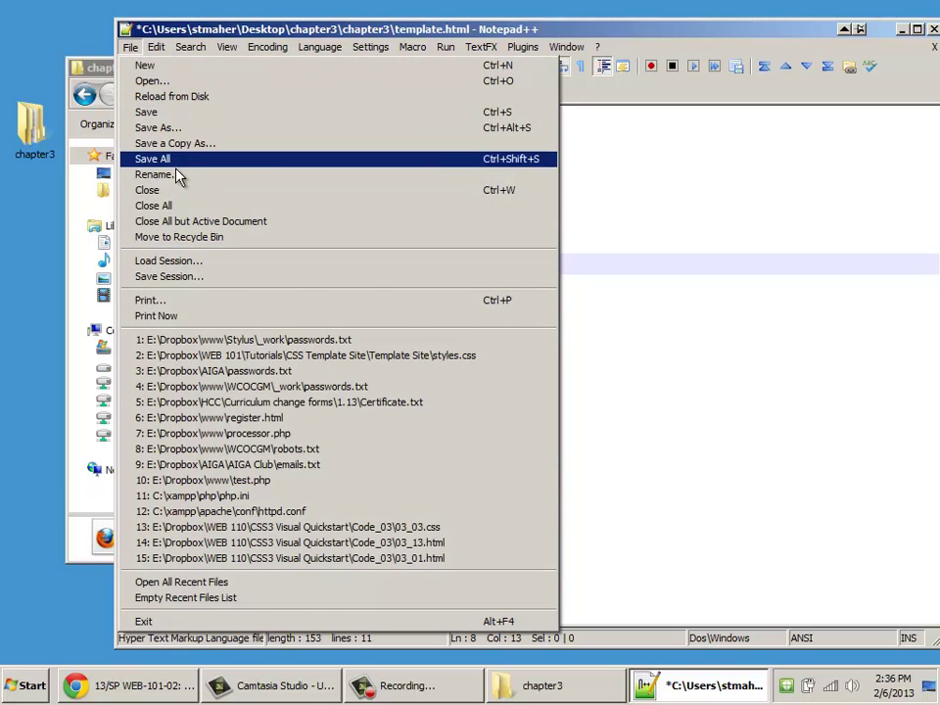
left_click(174, 112)
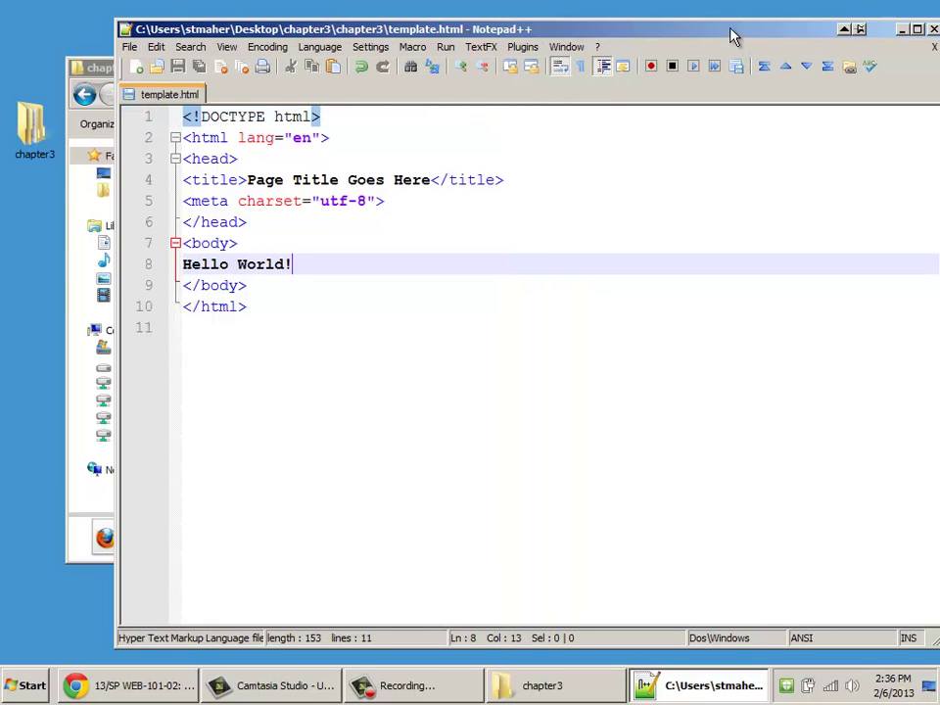
left_click_drag(730, 37, 676, 40)
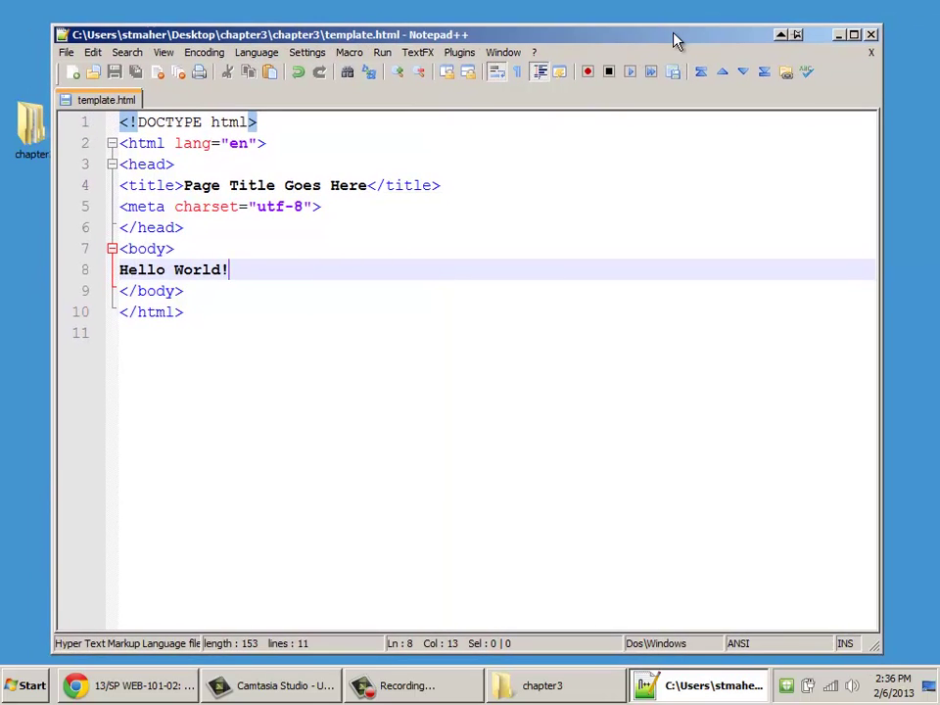
left_click(871, 35)
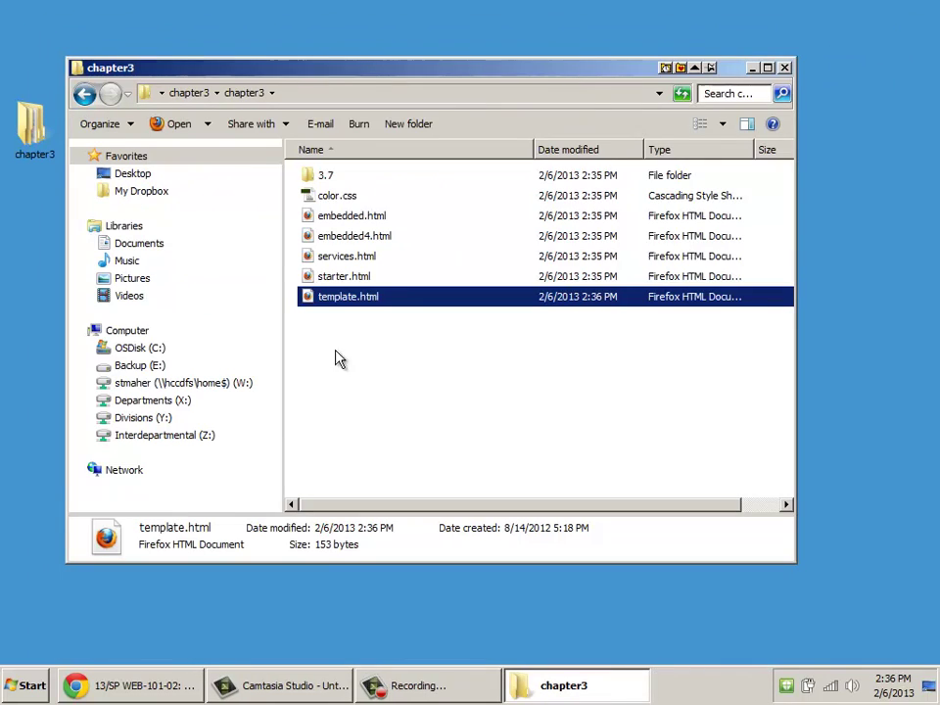
- Return to the Moodle assignment in Chrome and highlight template.html in the Hands-On Practice 3.1 instructions
left_click(113, 689)
scroll(435, 419, "down", 1)
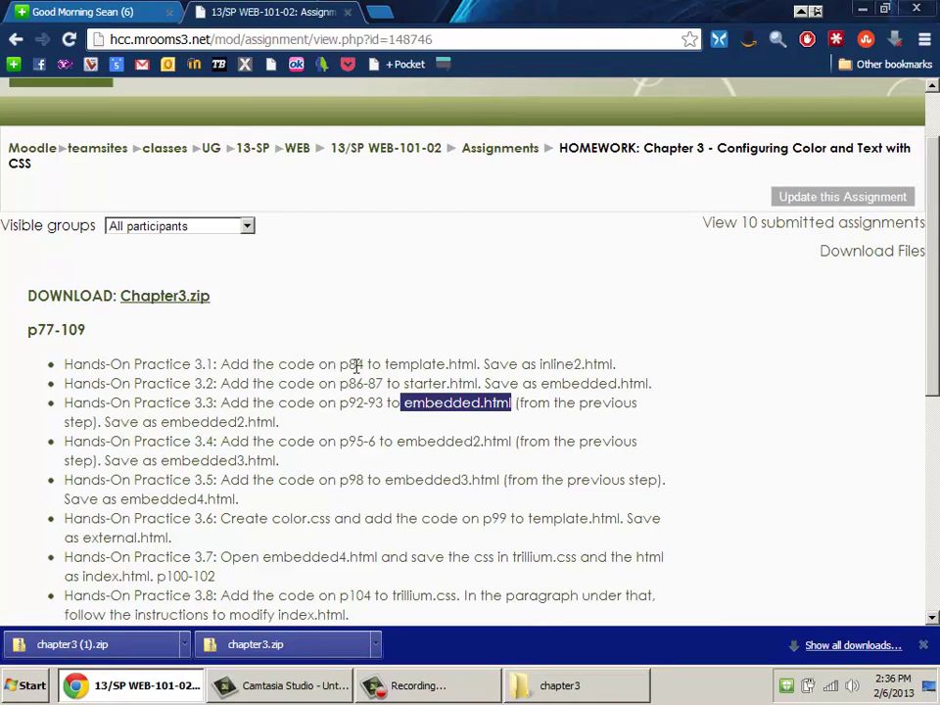
left_click_drag(387, 365, 479, 365)
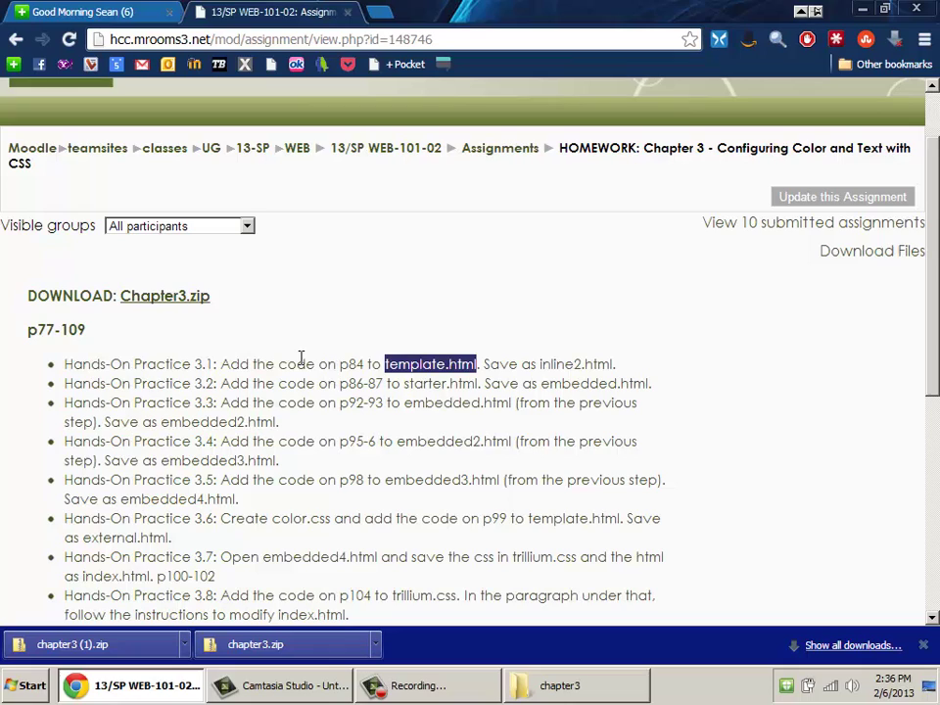
- Highlight the add-the-code and save-as-inline2.html parts of Hands-On Practice 3.1 and review the remaining practice instructions
left_click_drag(222, 363, 313, 365)
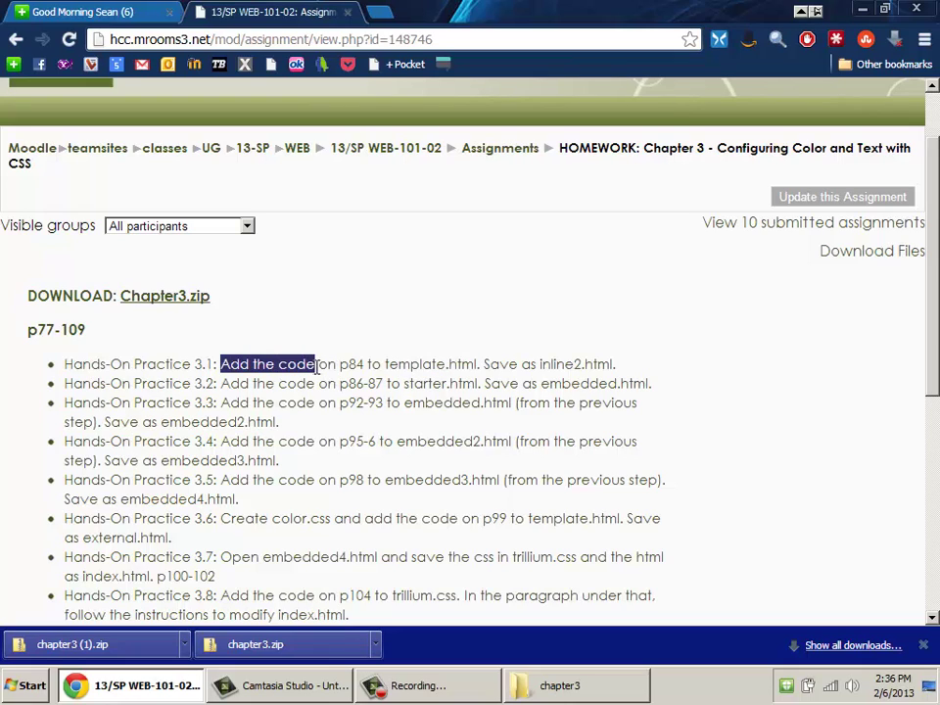
left_click(486, 364)
left_click_drag(486, 364, 617, 366)
left_click(544, 365)
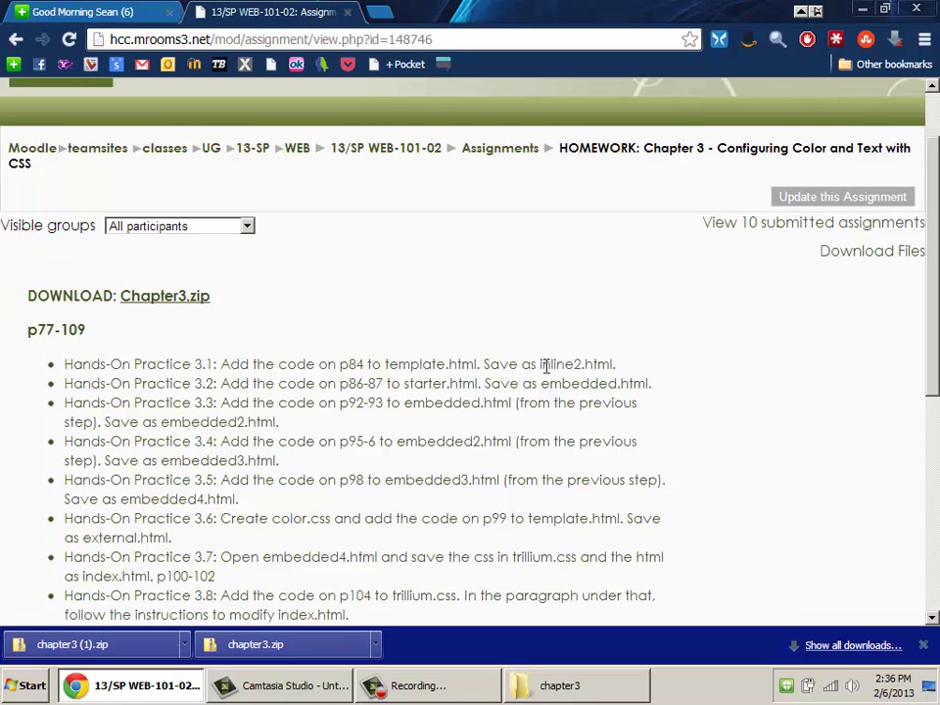
left_click_drag(541, 365, 613, 365)
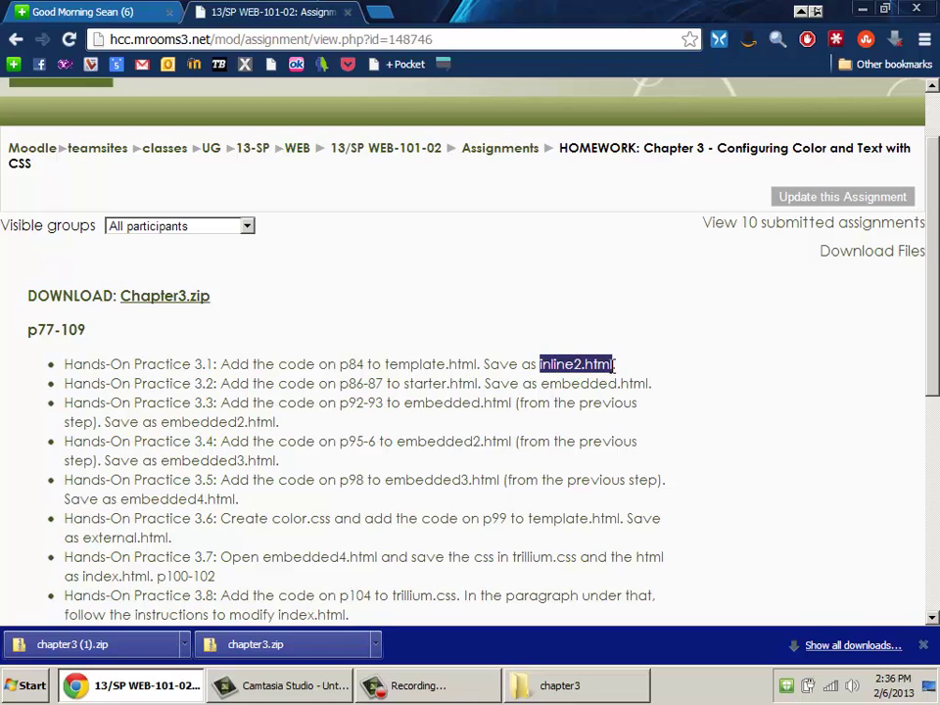
scroll(525, 399, "down", 3)
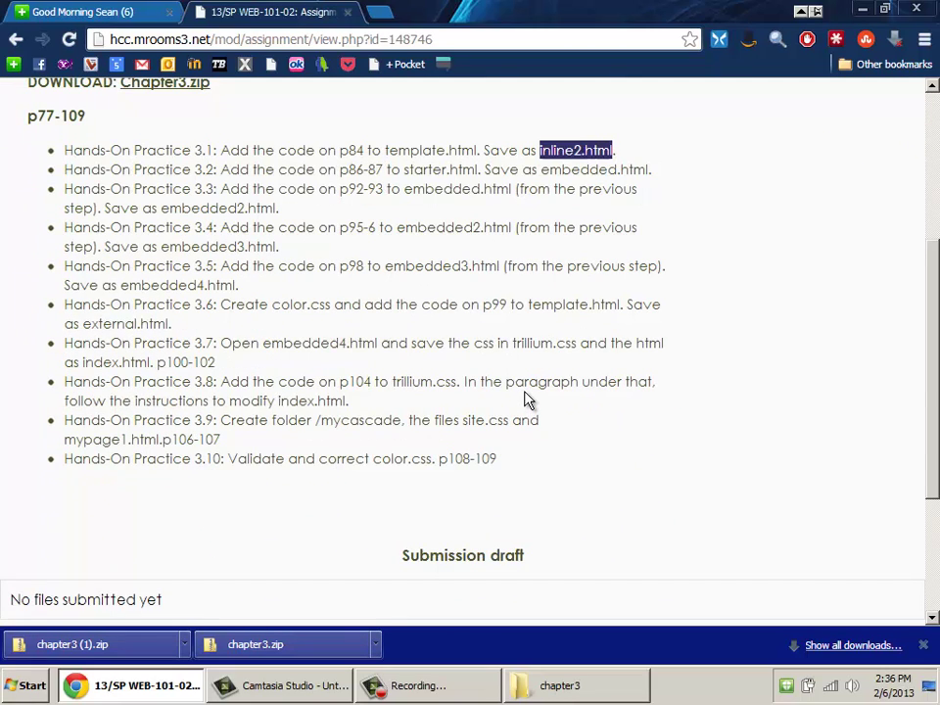
- Close the open folder window and compress the desktop chapter3 folder into a zip file, keeping the name chapter3.zip
left_click(862, 9)
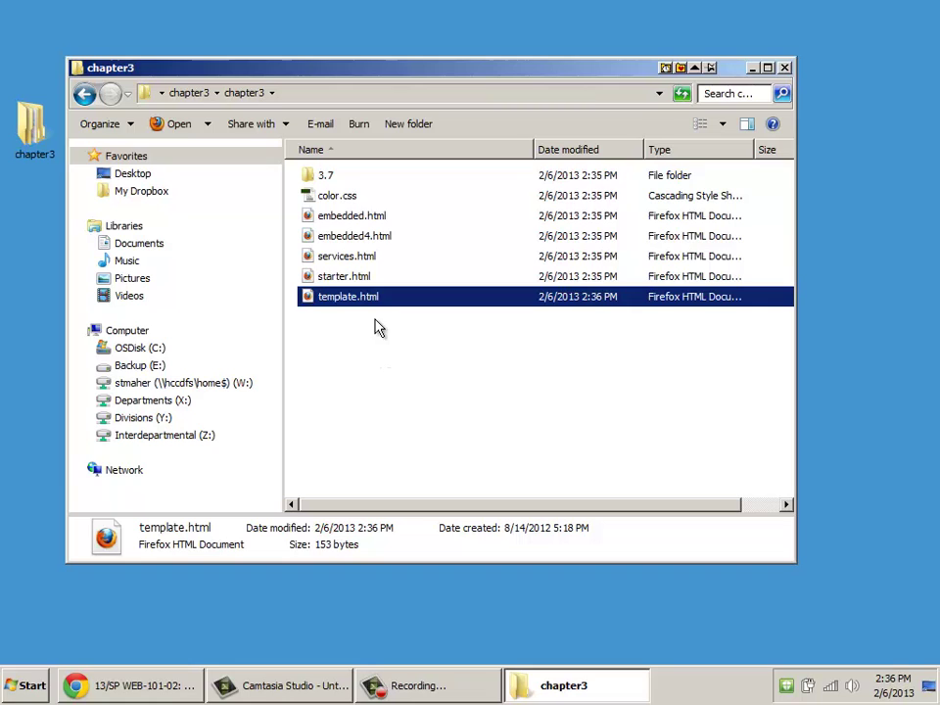
left_click(784, 68)
left_click(41, 130)
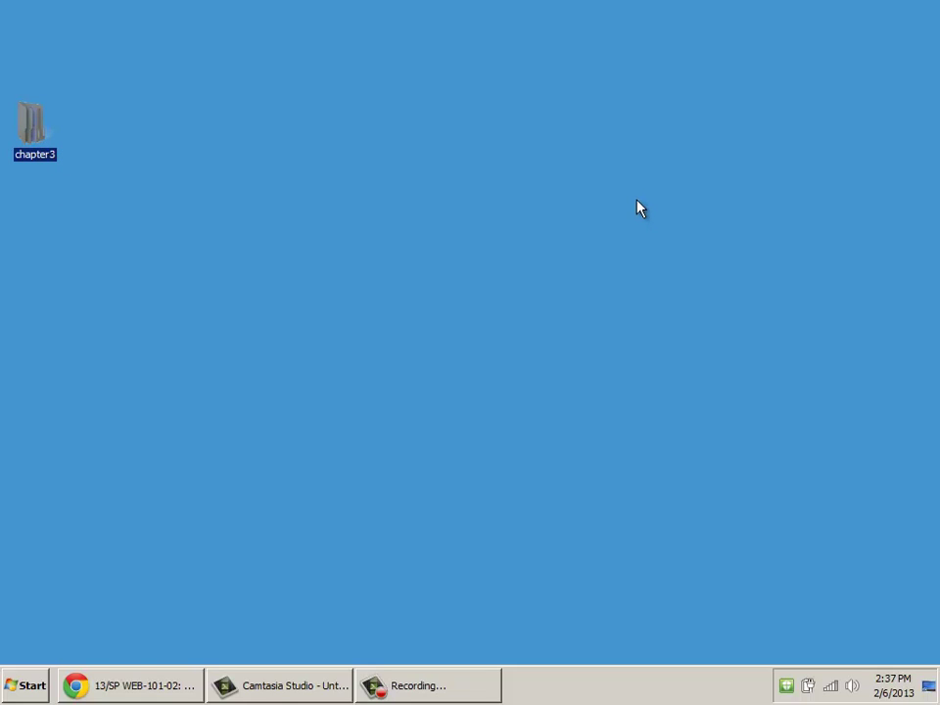
right_click(33, 137)
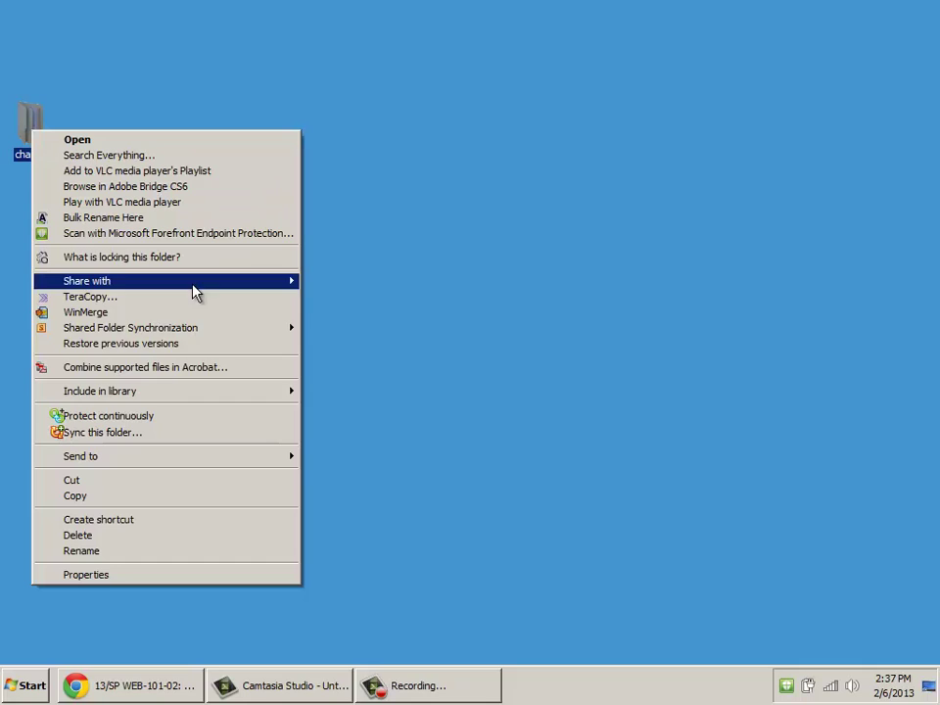
mouse_move(160, 464)
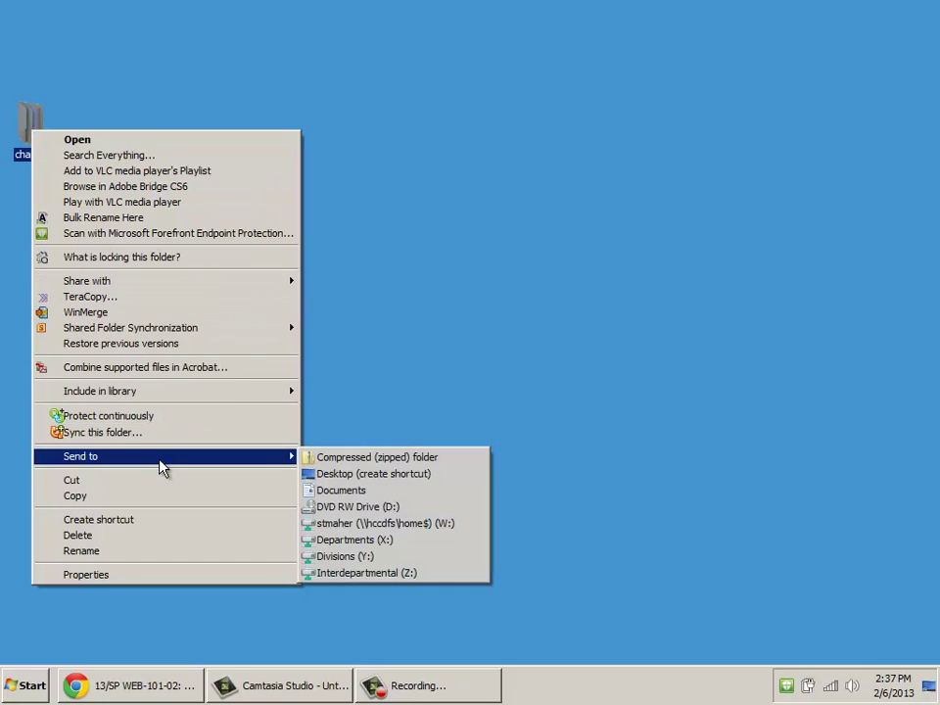
left_click(440, 468)
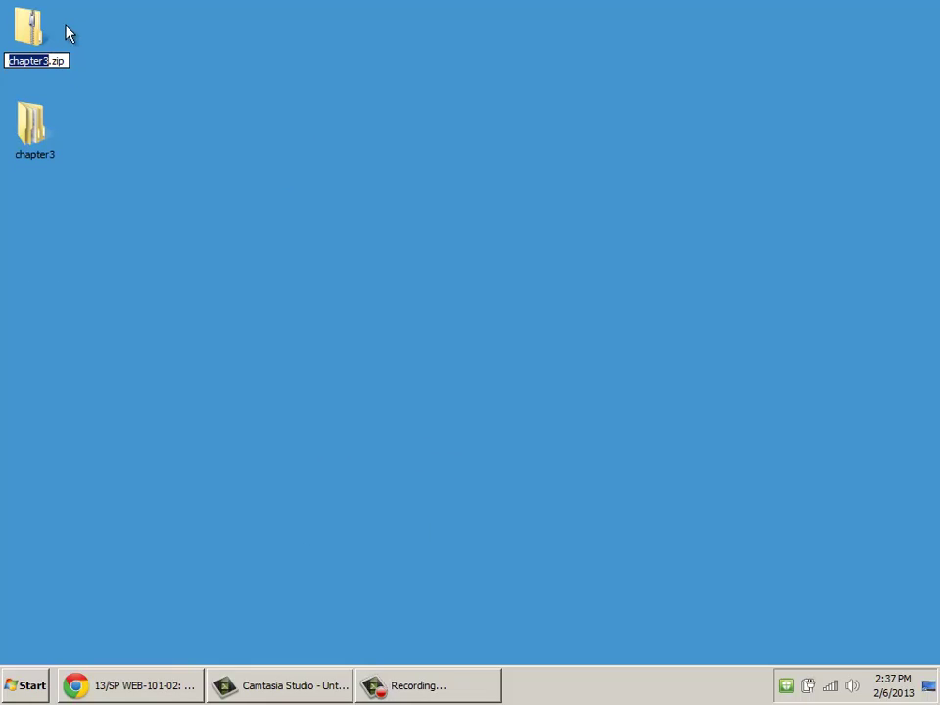
key("Return")
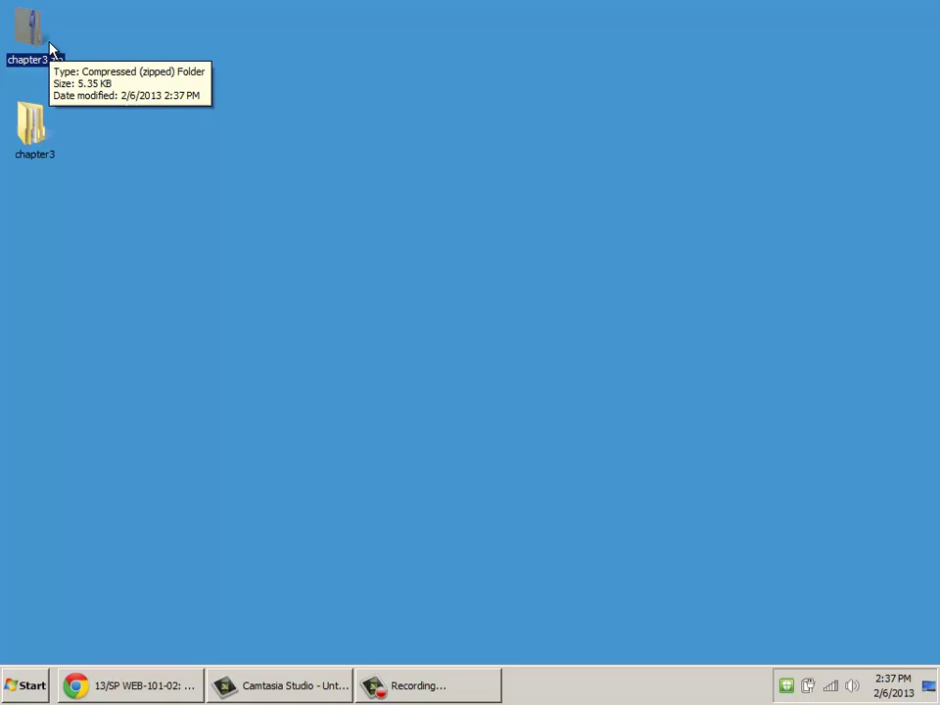
left_click(49, 144)
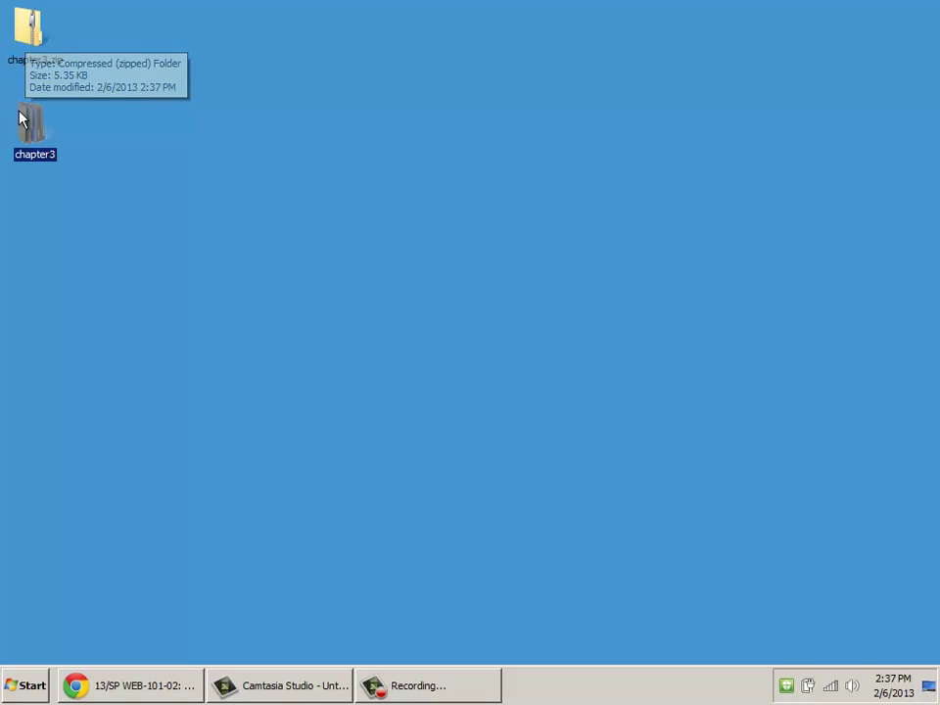
left_click(27, 26)
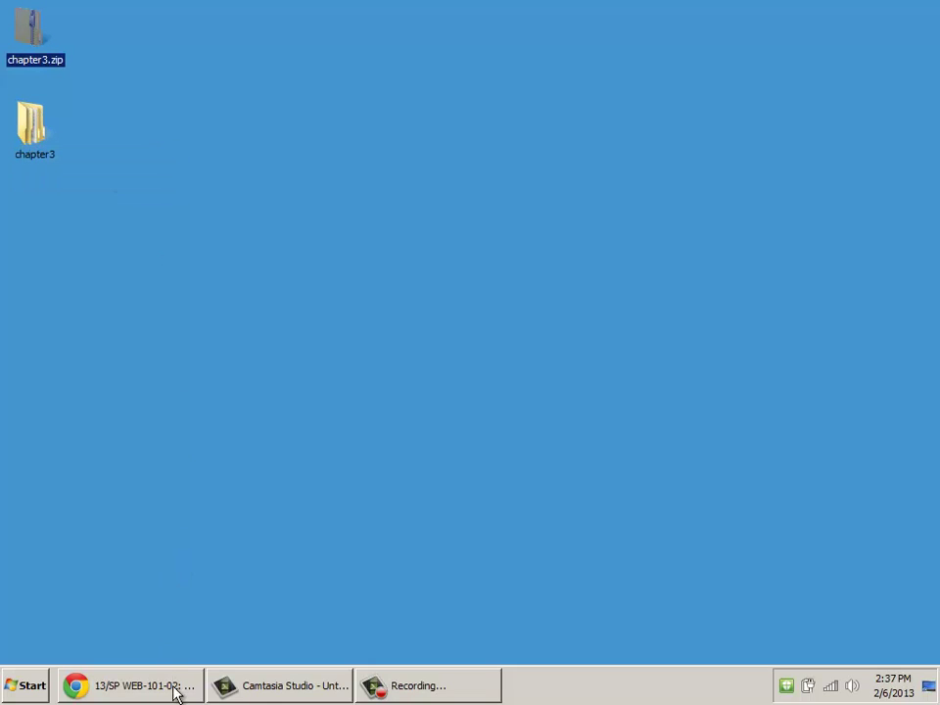
left_click(93, 106)
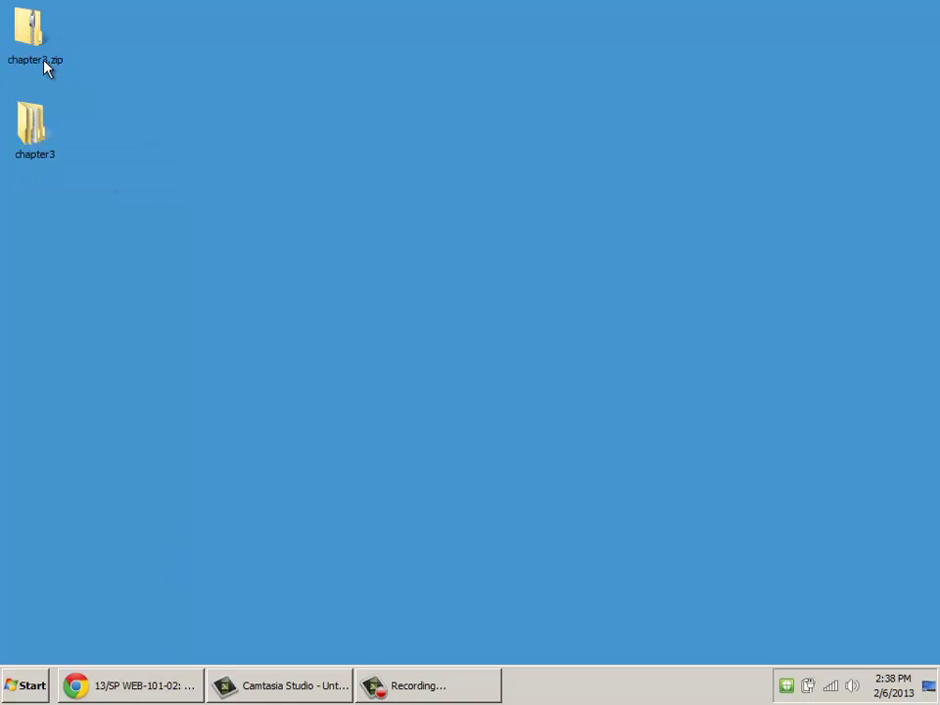
- Switch to Chrome and upload chapter3.zip from the desktop to the Chapter 3 Moodle assignment, checking the submission draft
left_click(185, 688)
scroll(764, 355, "down", 1)
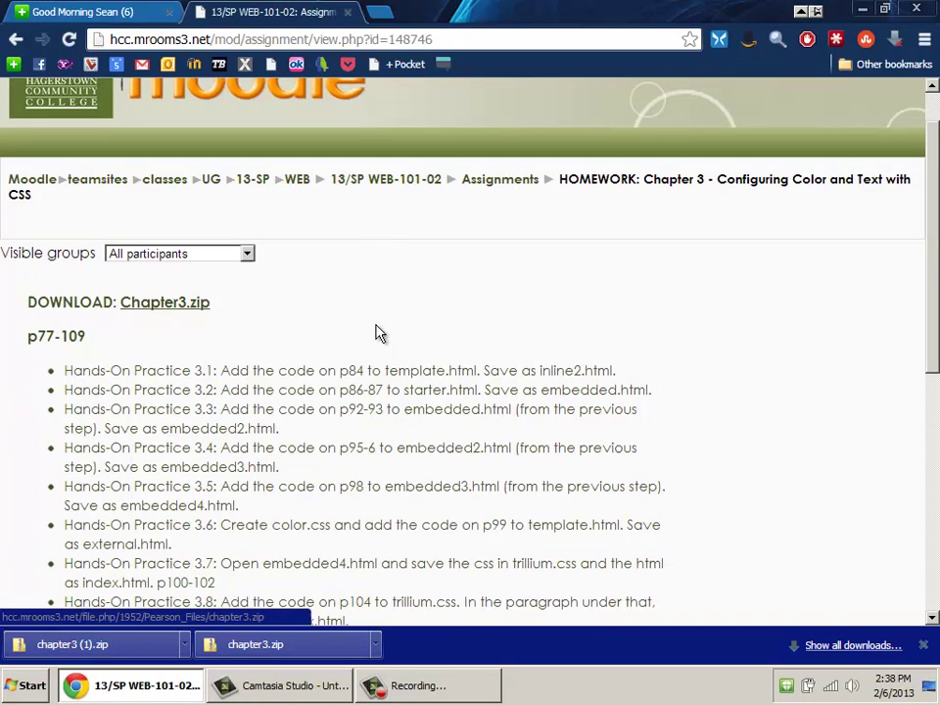
scroll(377, 331, "down", 2)
scroll(396, 333, "down", 5)
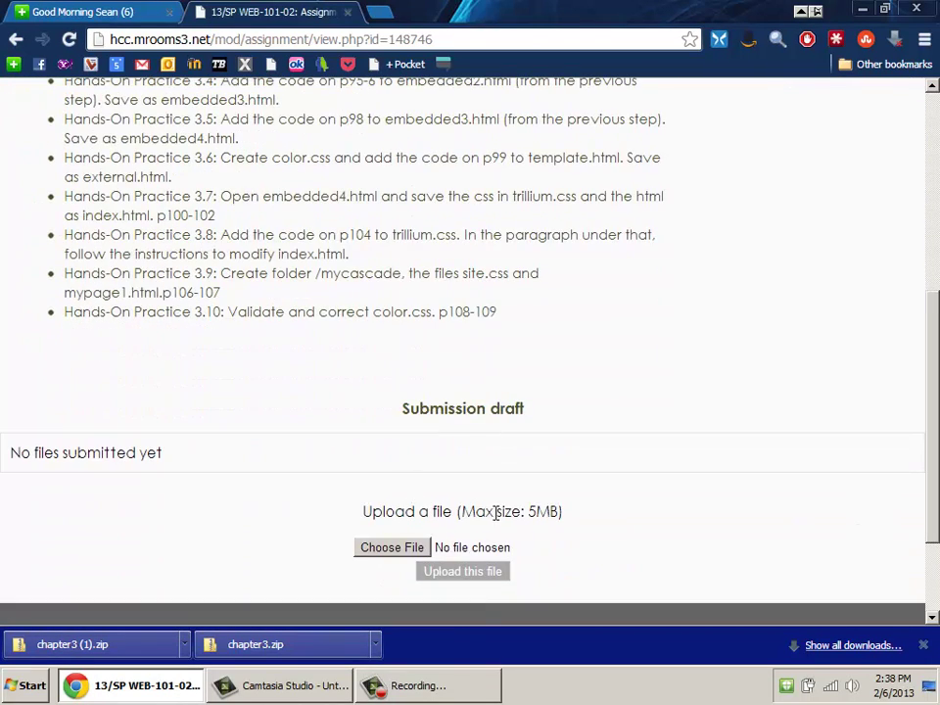
scroll(494, 514, "down", 1)
left_click(400, 523)
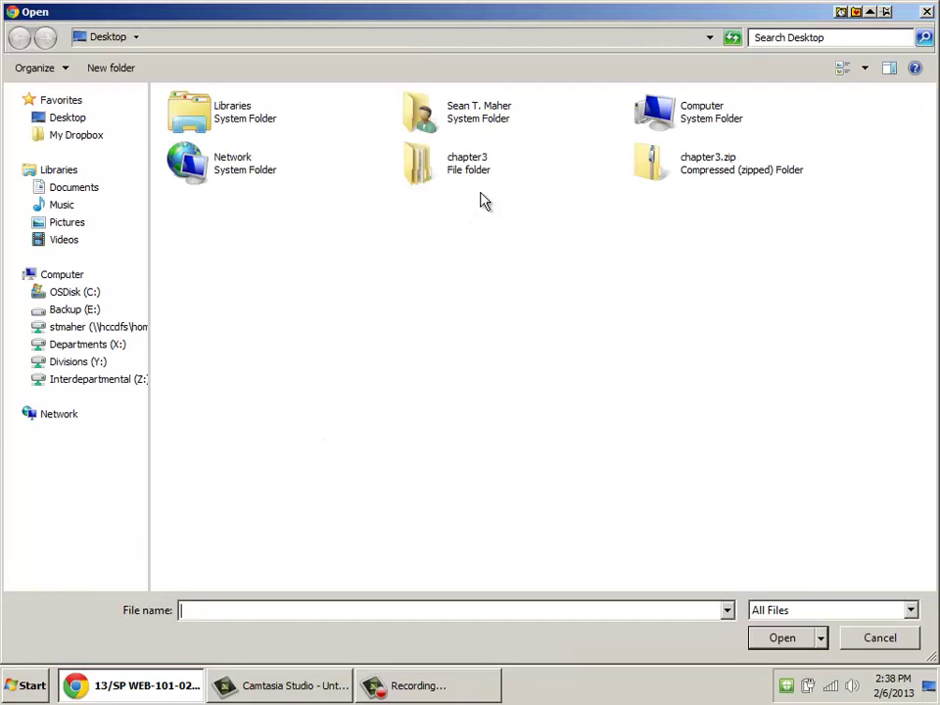
left_click(697, 176)
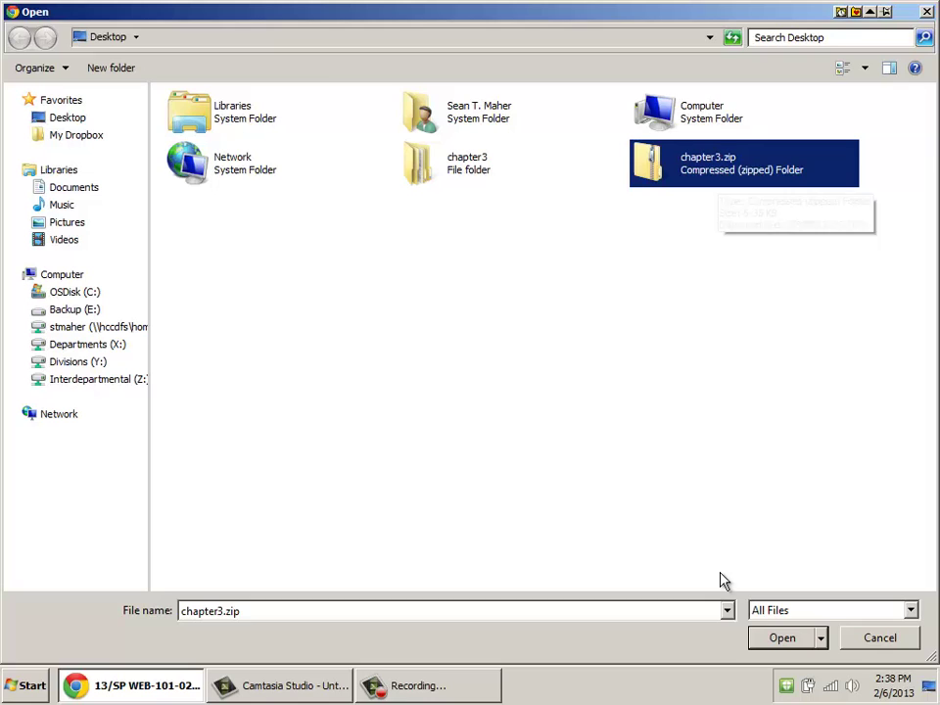
left_click(768, 642)
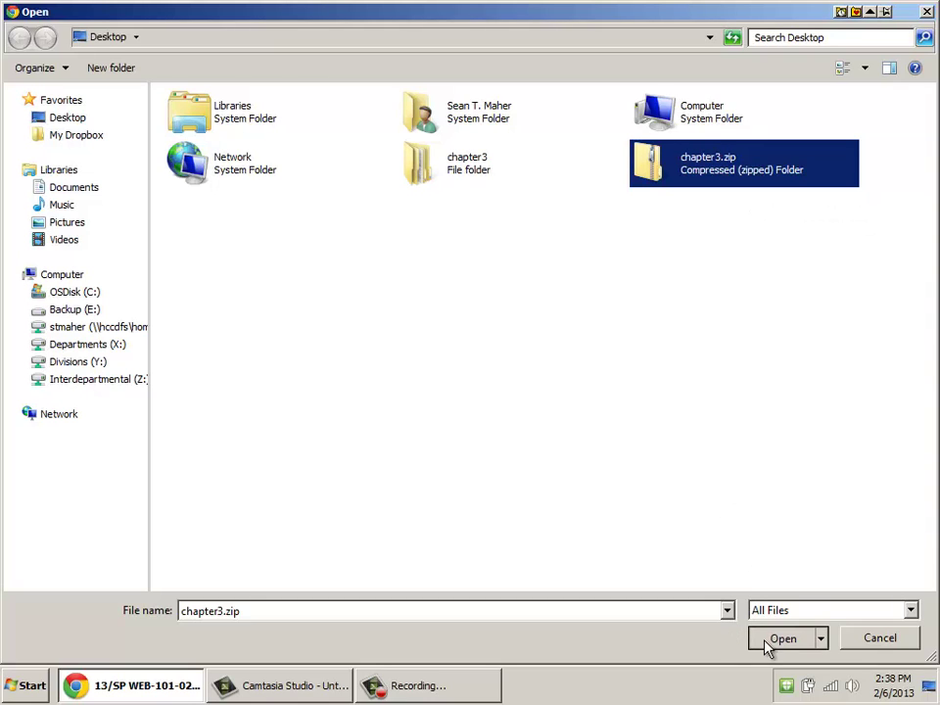
left_click(458, 546)
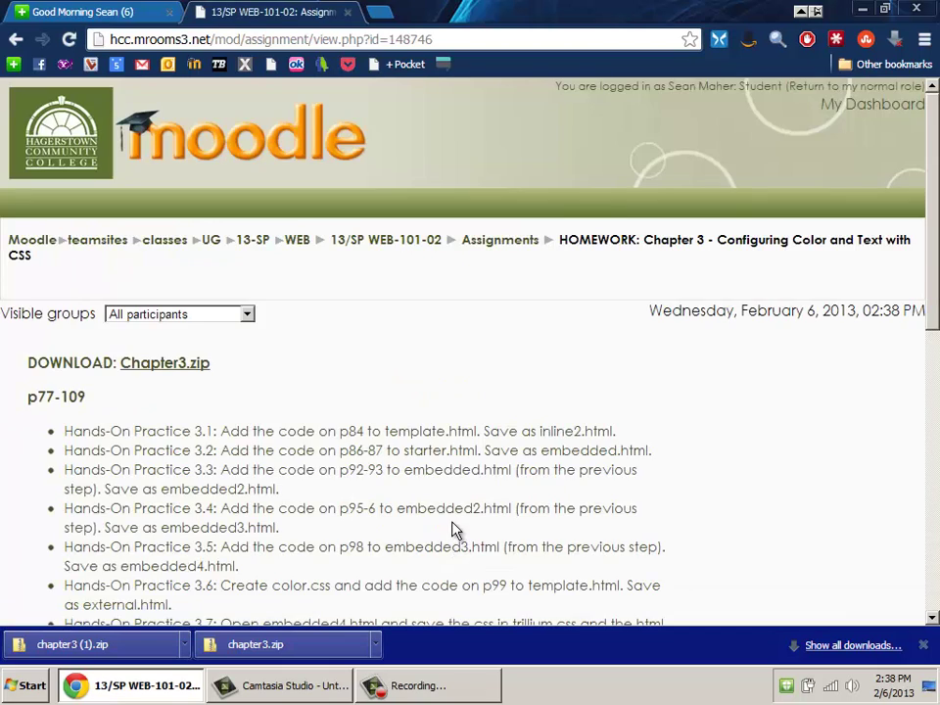
scroll(460, 534, "down", 3)
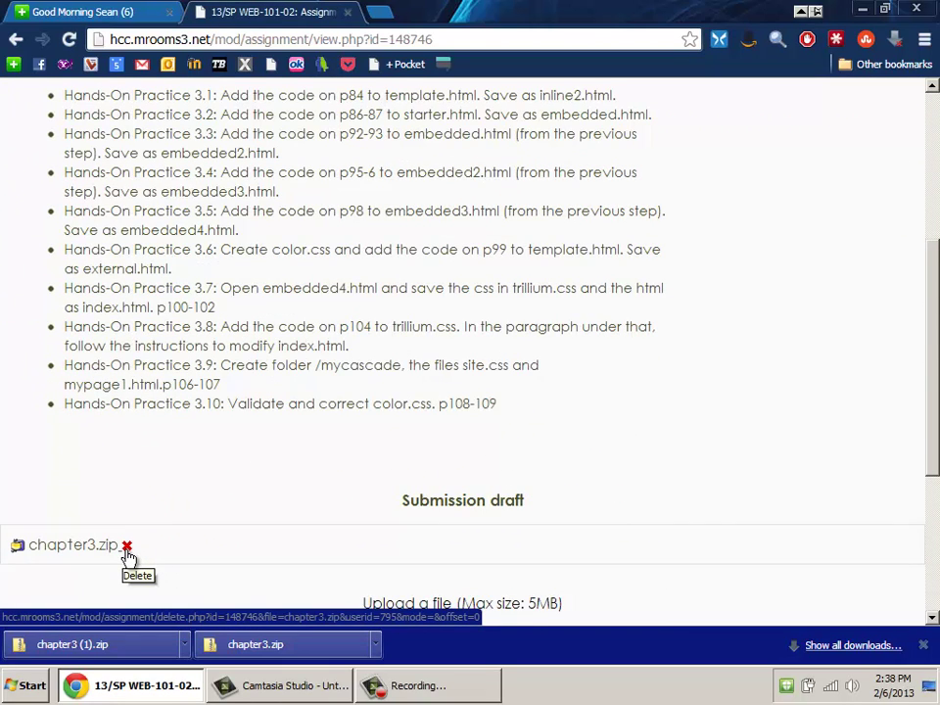
scroll(127, 556, "down", 1)
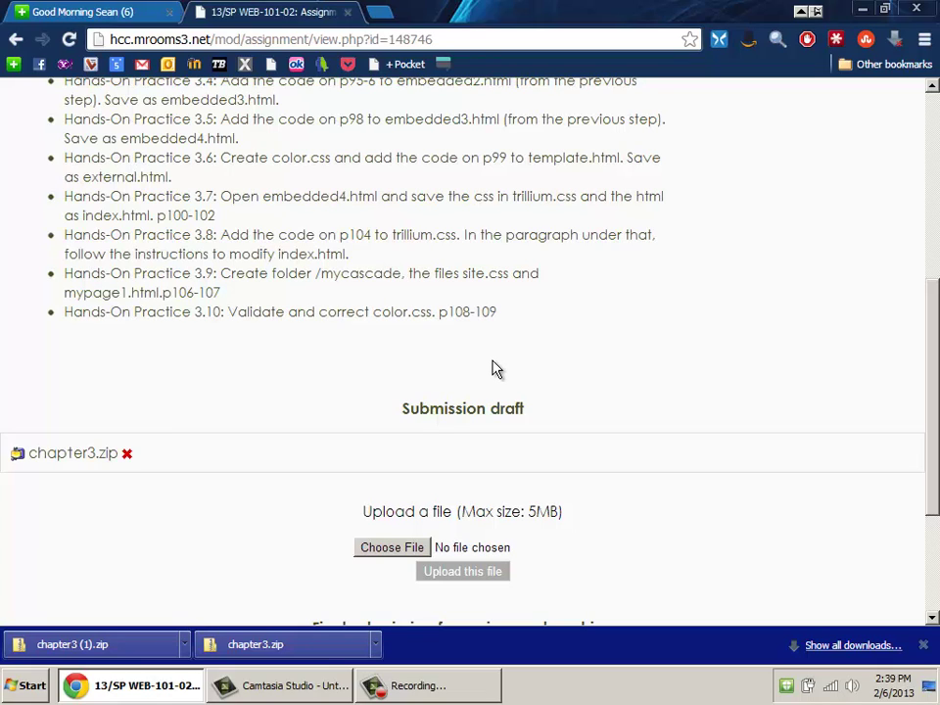
- Return to the desktop, open the innermost chapter3 folder inside chapter3.zip and move its window clear of the desktop icons
left_click(861, 9)
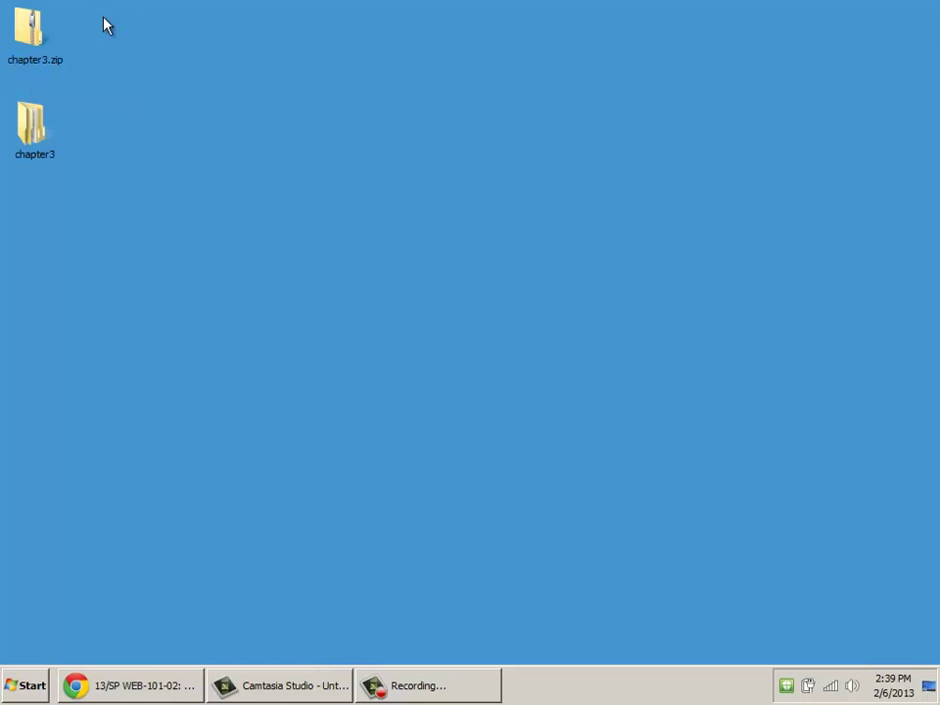
left_click(39, 32)
double_click(39, 32)
double_click(334, 180)
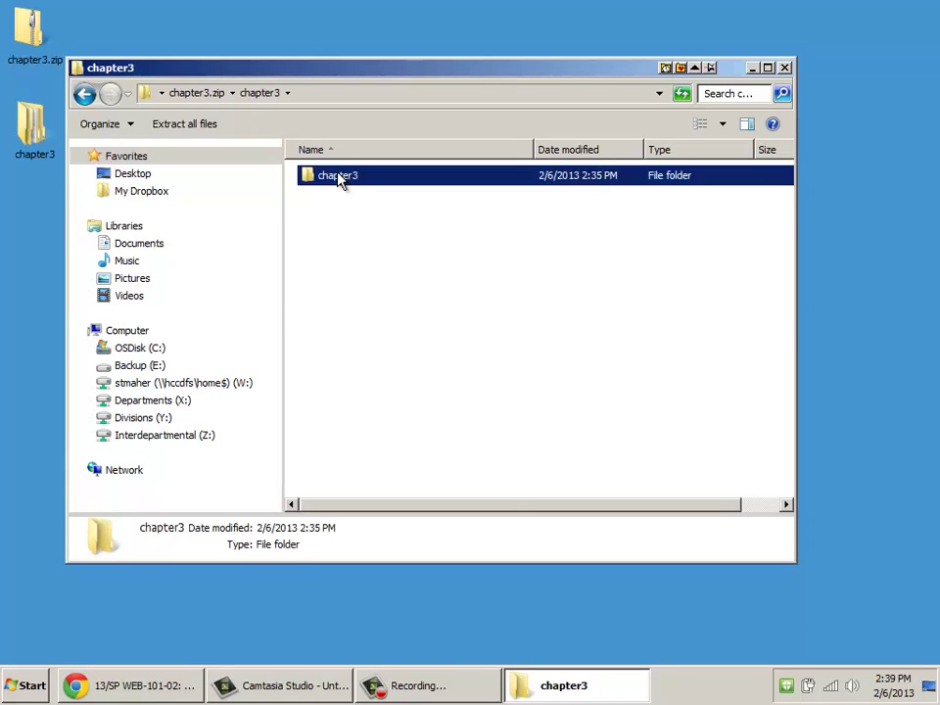
double_click(340, 183)
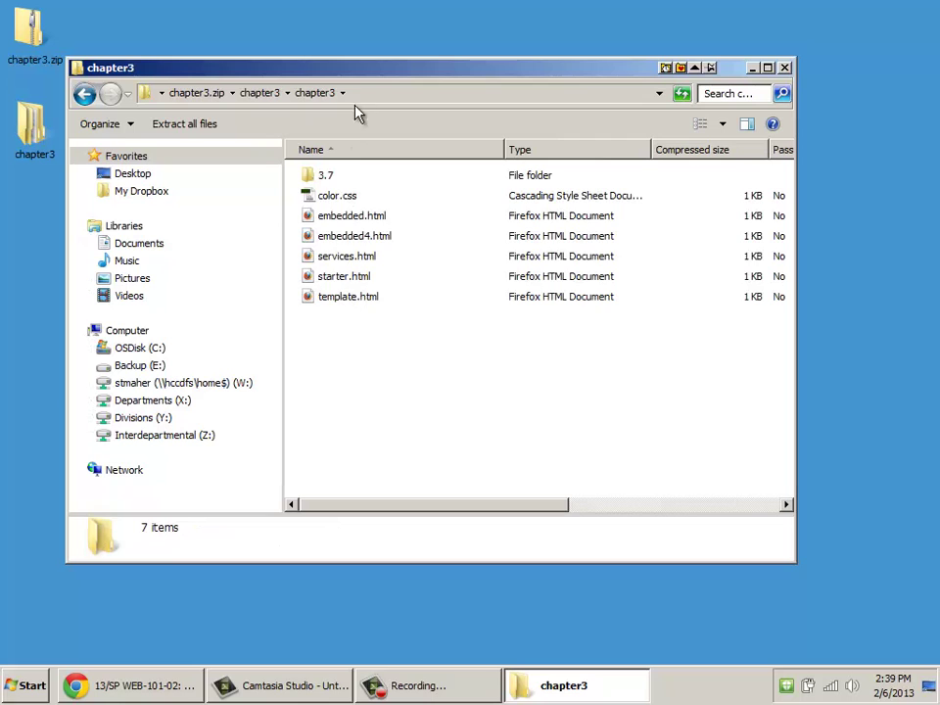
left_click_drag(411, 75, 476, 67)
- Go through the zipped homework files one by one, from color.css to template.html
left_click(411, 188)
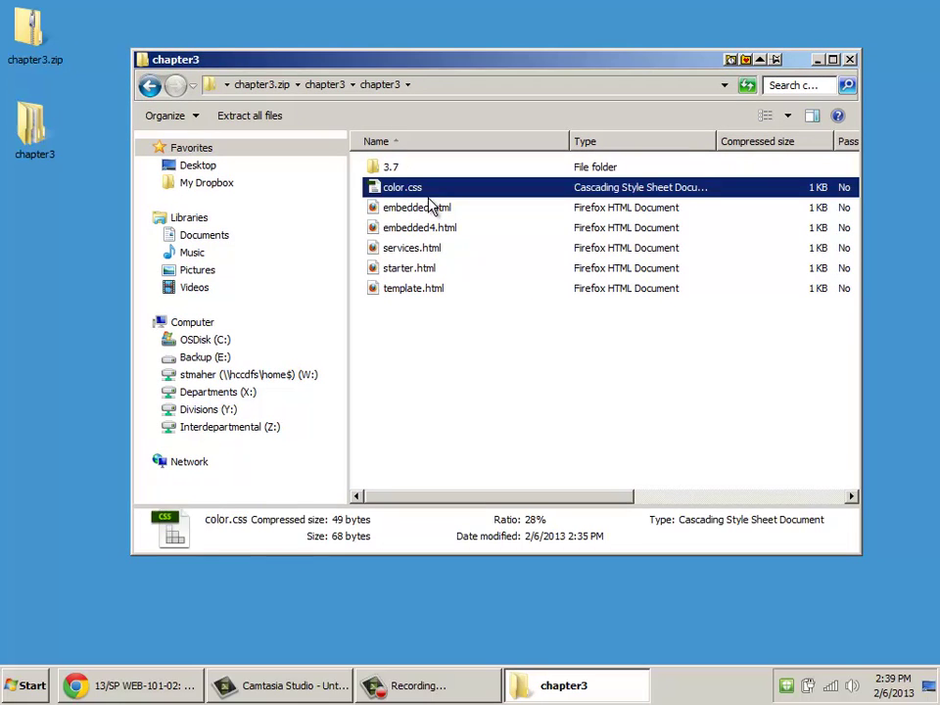
left_click(428, 210)
left_click(442, 232)
left_click(431, 251)
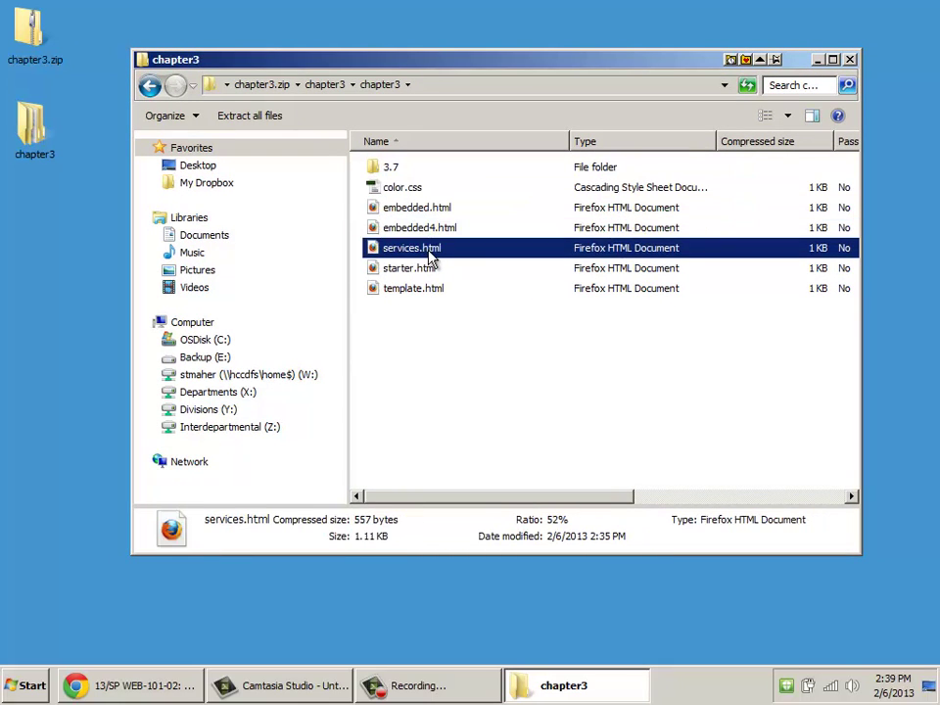
left_click(427, 270)
left_click(434, 294)
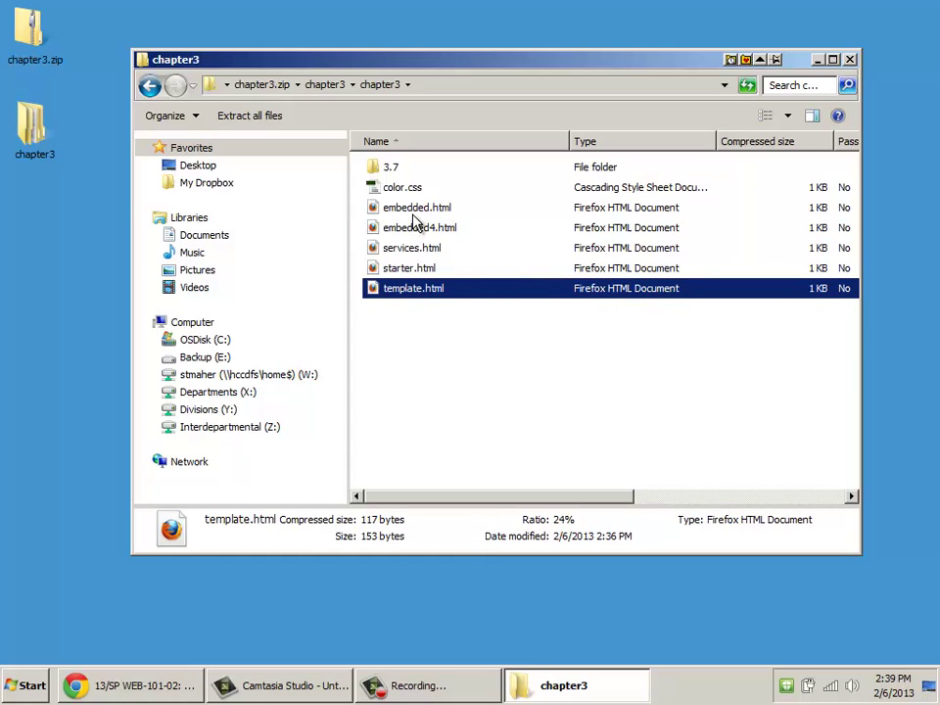
- Look inside the zipped 3.7 subfolder, return to its parent folder and select chapter3.zip on the desktop
left_click(387, 171)
double_click(387, 171)
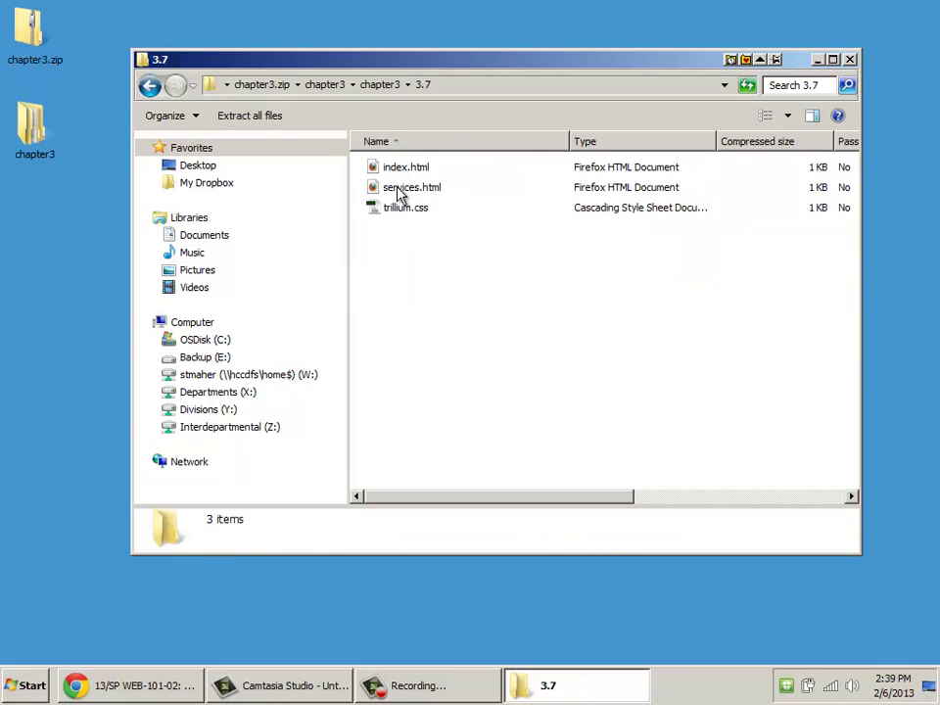
left_click(150, 87)
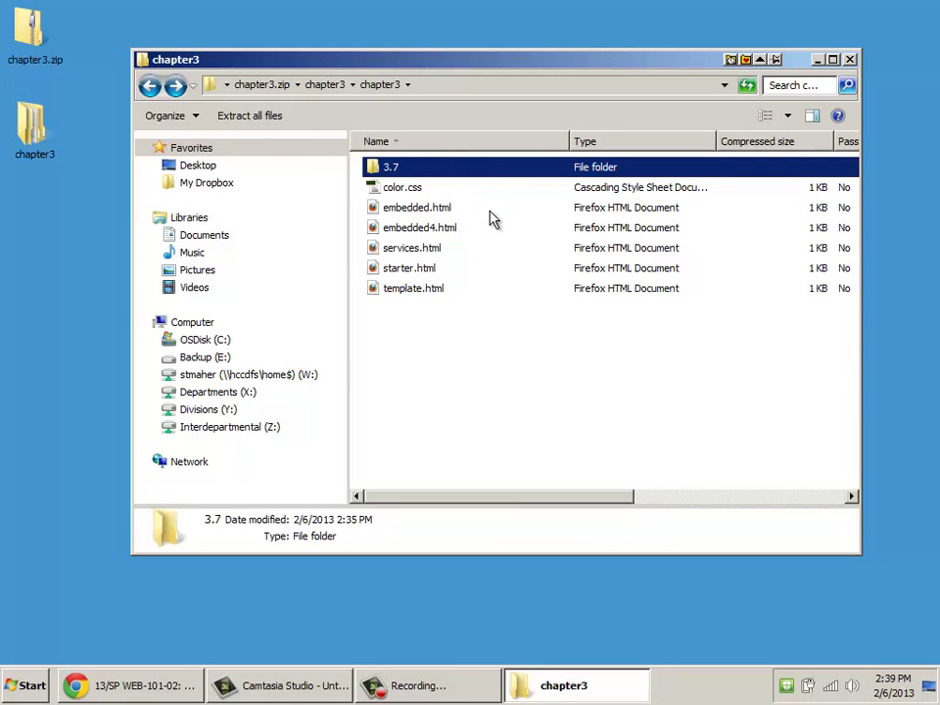
left_click(31, 63)
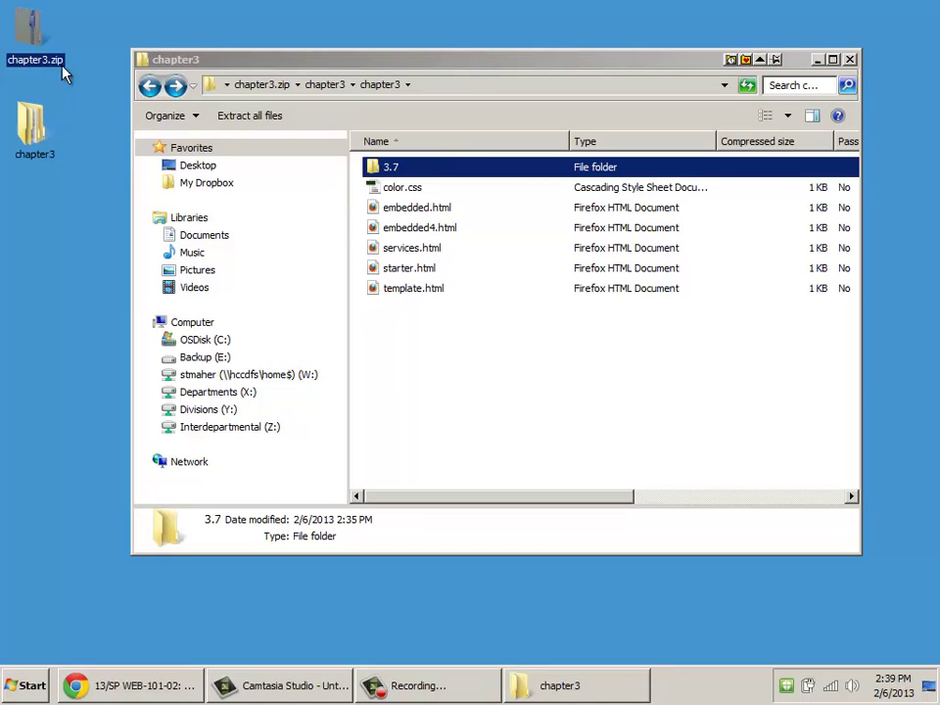